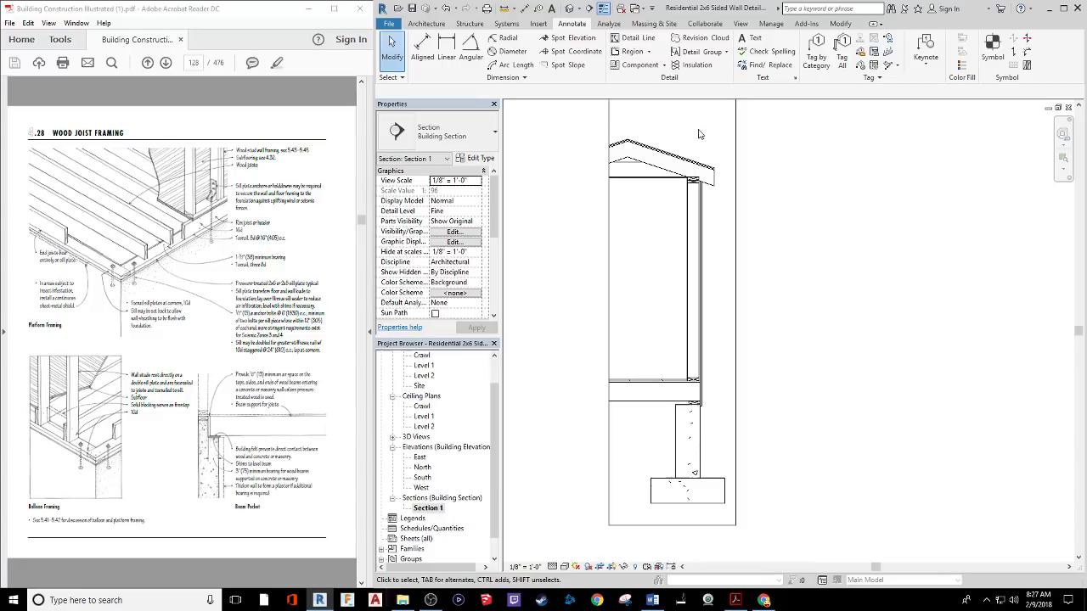
Select the 2x8 Asphalt Shingled Roof in the Section 1 view.
{"action": "left_click", "coordinate": [715, 184]}
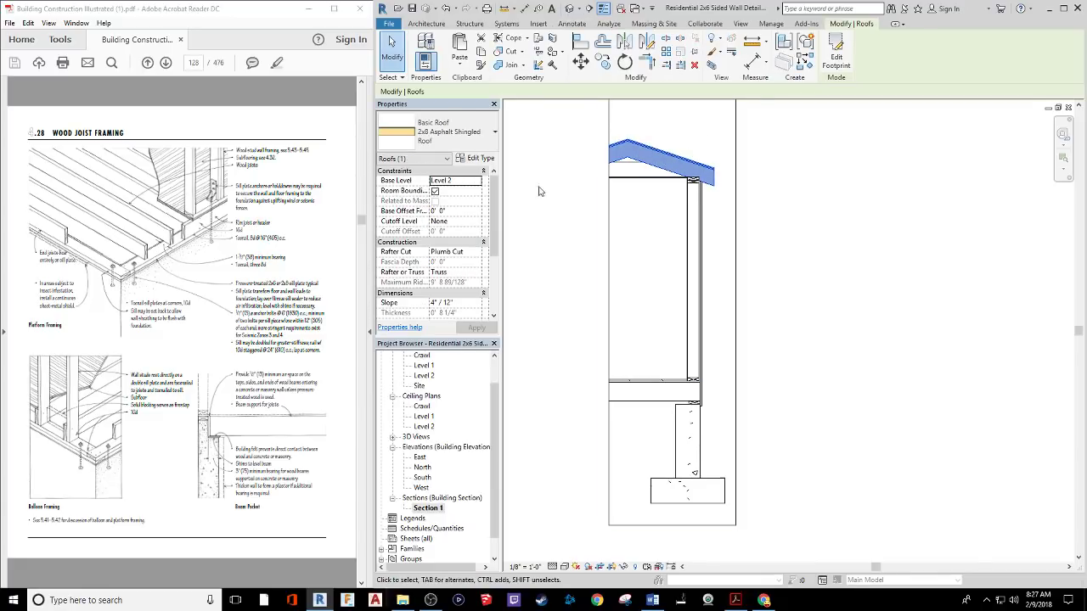
{"action": "left_click", "coordinate": [479, 159]}
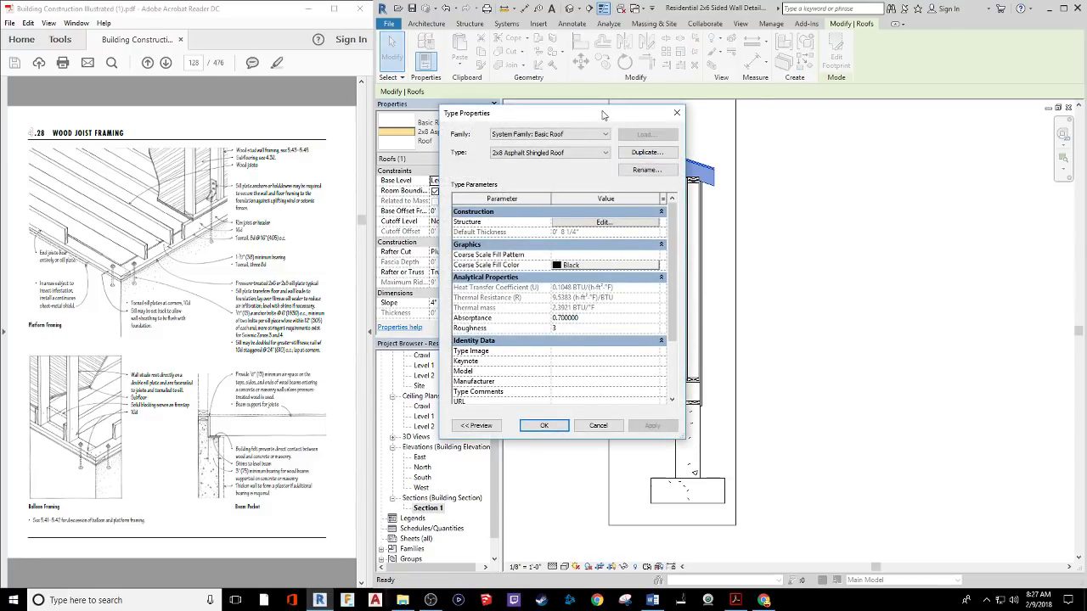
{"action": "left_click_drag", "start_coordinate": [603, 115], "coordinate": [627, 124]}
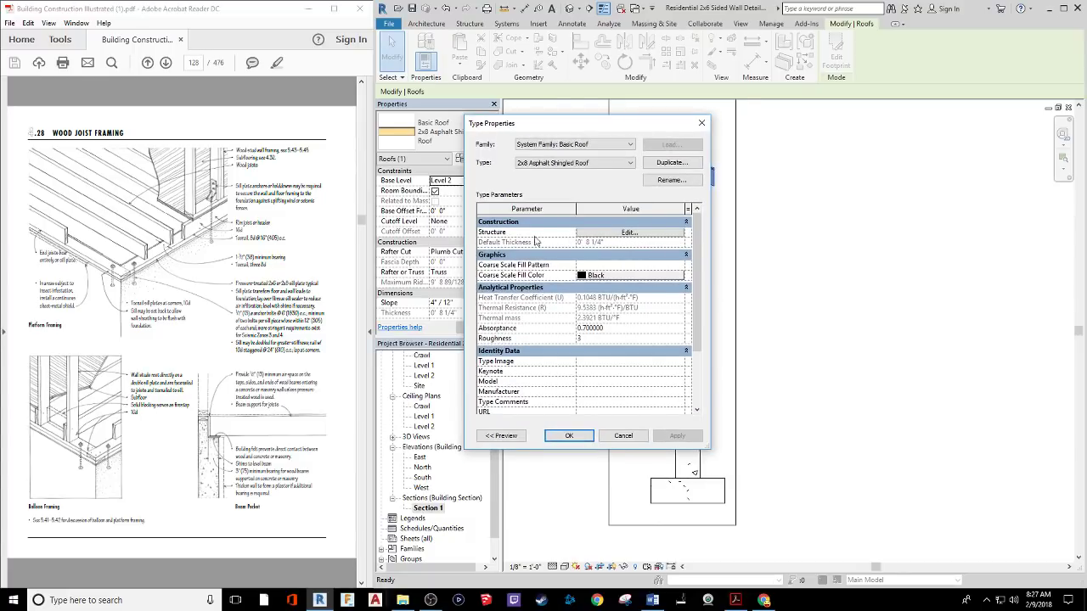
{"action": "left_click", "coordinate": [633, 233]}
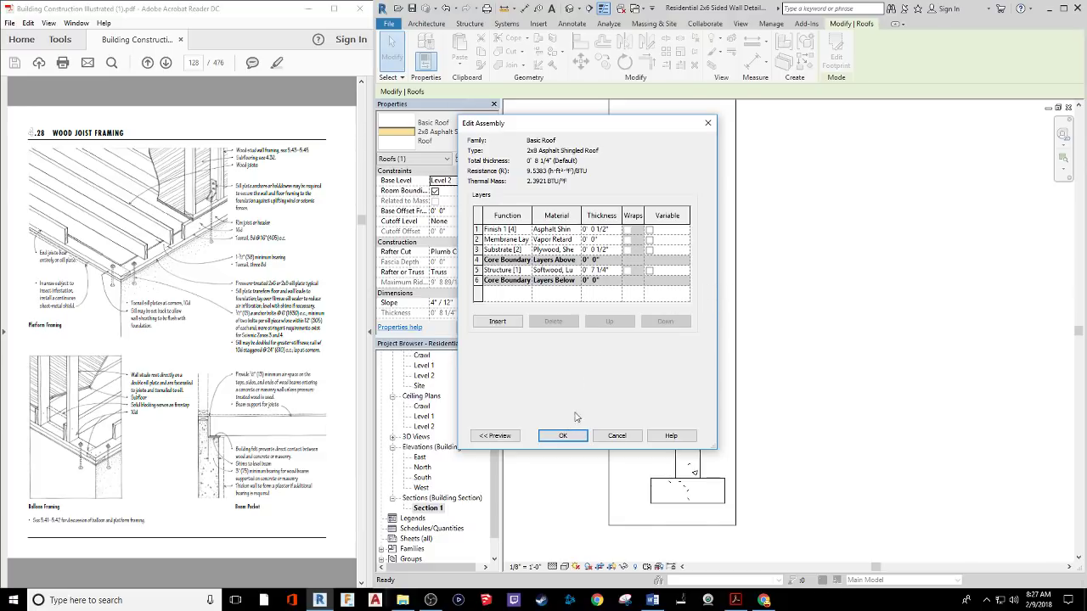
{"action": "left_click", "coordinate": [562, 436]}
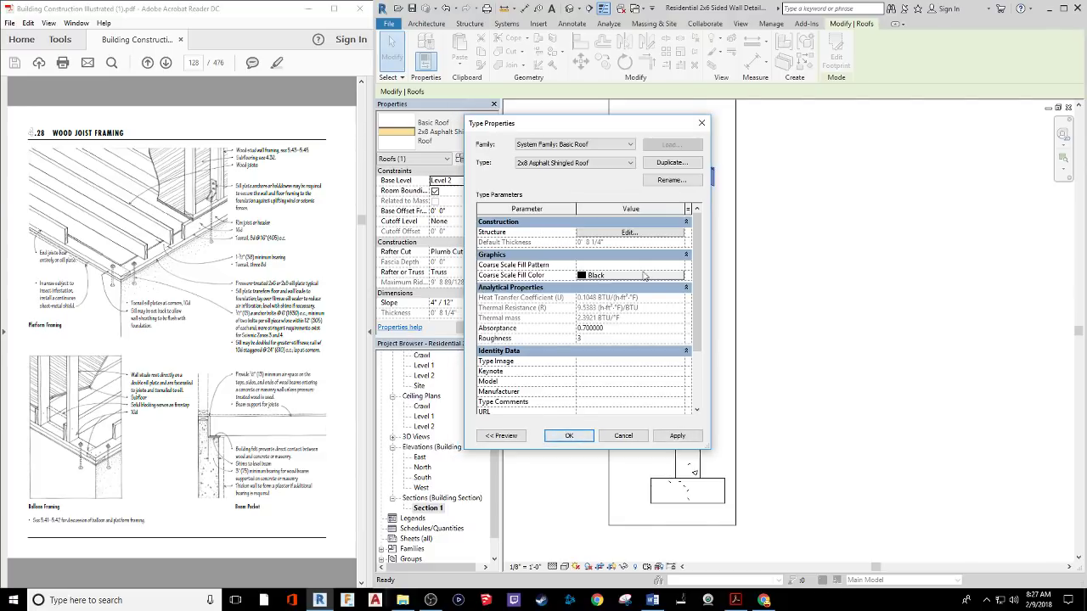
{"action": "left_click", "coordinate": [567, 434]}
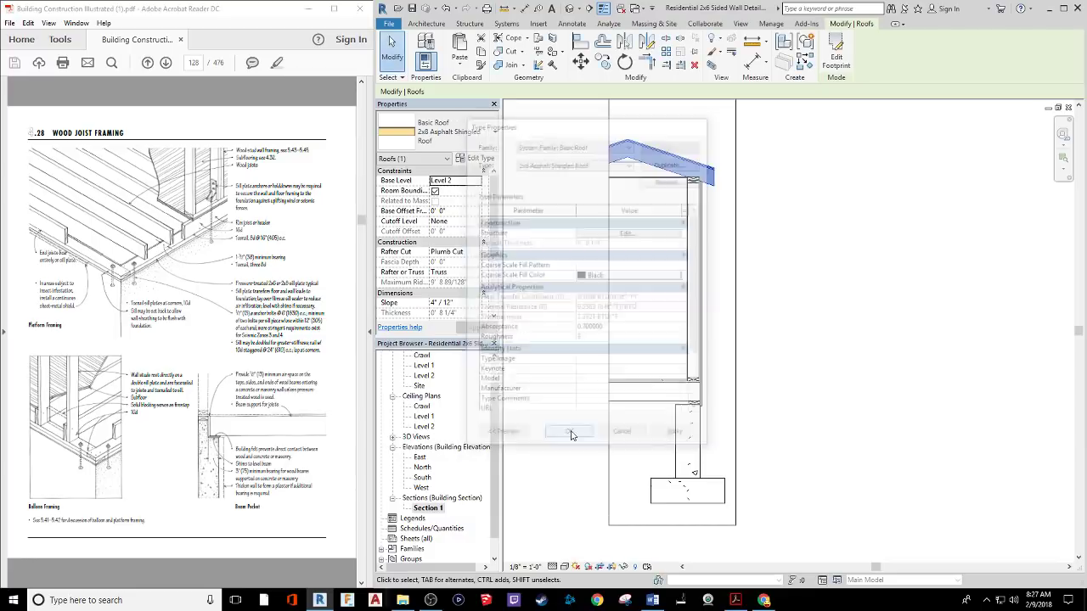
Clear the roof selection and switch the section's visual style to Shaded.
{"action": "left_click", "coordinate": [775, 180]}
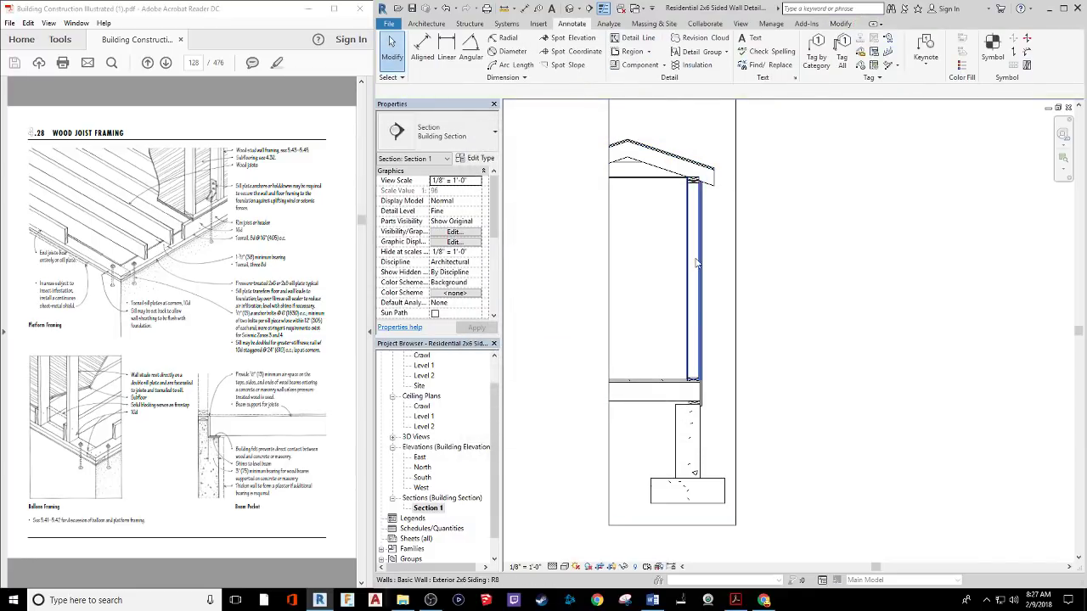
{"action": "scroll", "coordinate": [715, 415], "scroll_direction": "up", "scroll_amount": 5}
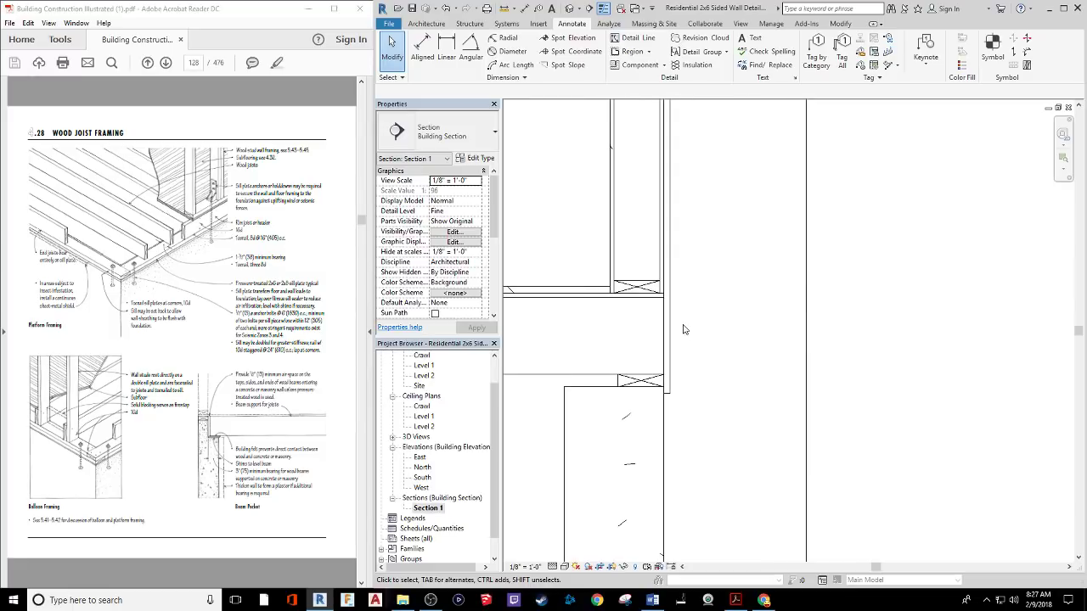
{"action": "left_click", "coordinate": [553, 566]}
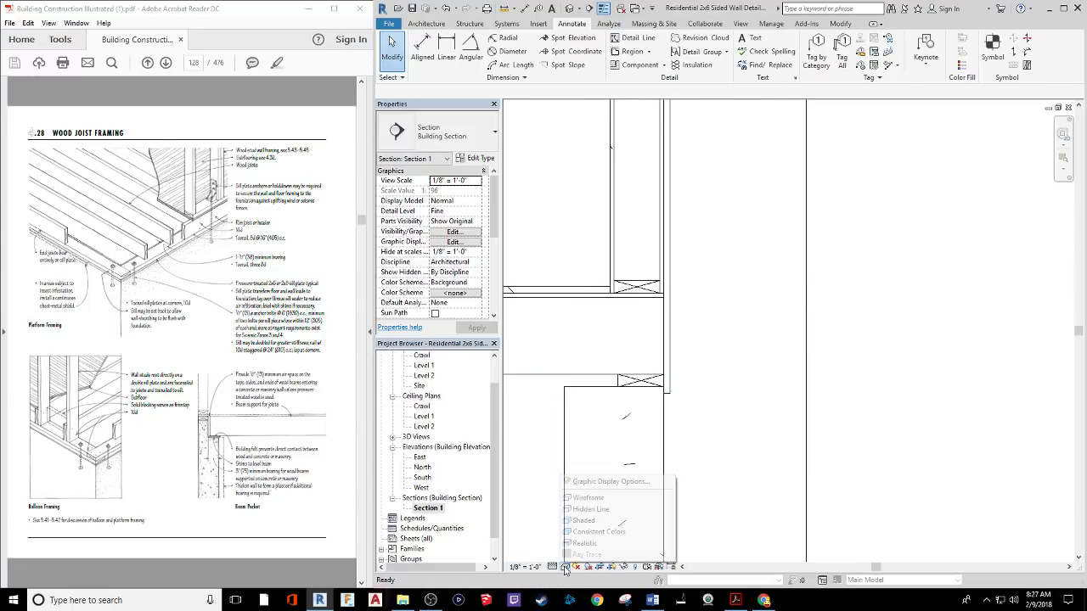
{"action": "left_click", "coordinate": [598, 520]}
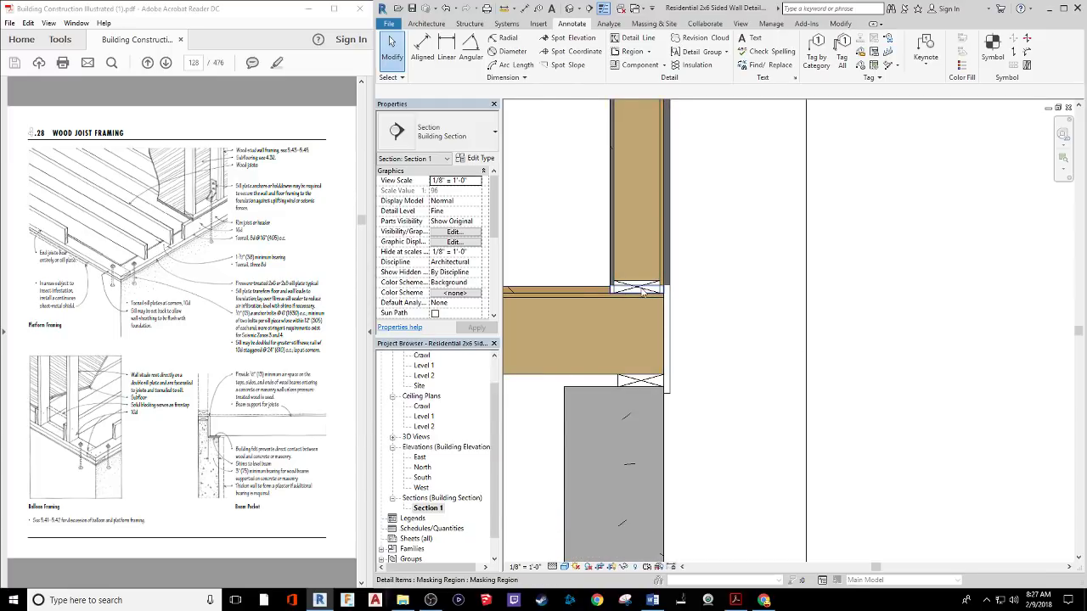
{"action": "left_click", "coordinate": [586, 380]}
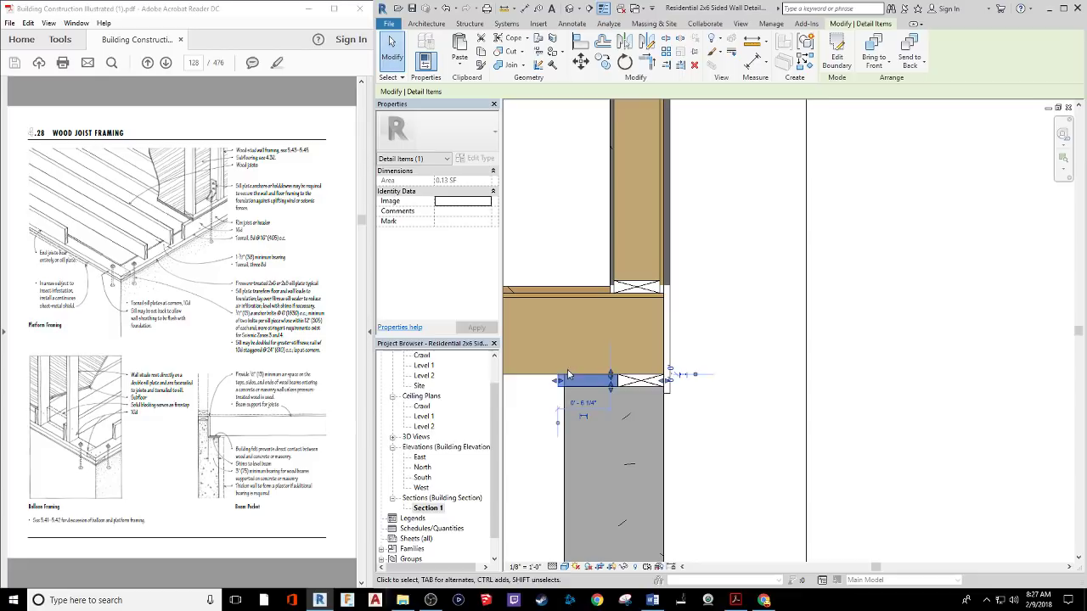
{"action": "left_click", "coordinate": [652, 441]}
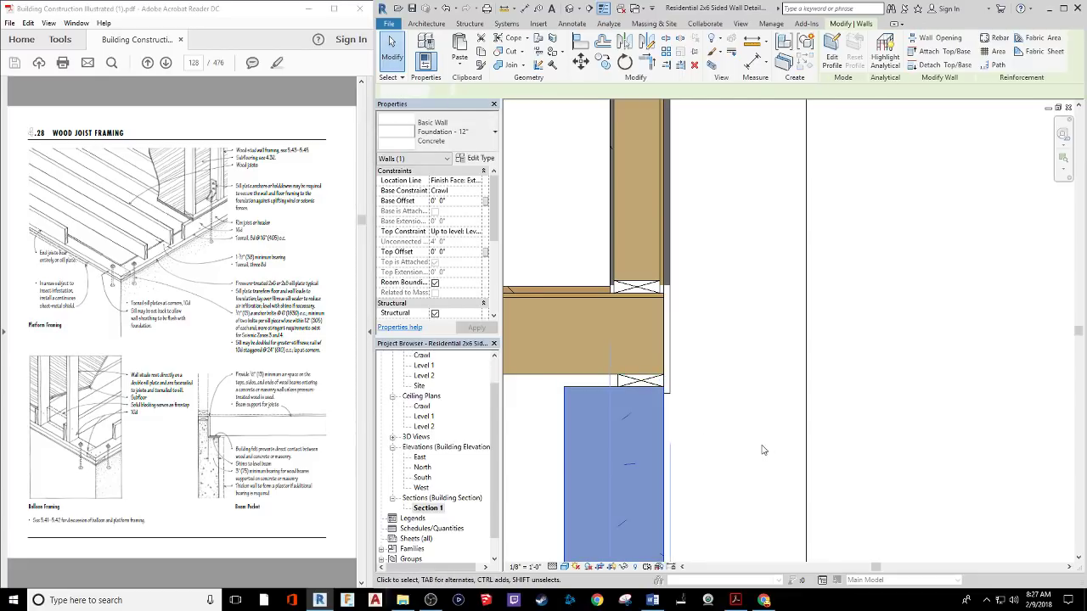
{"action": "left_click", "coordinate": [548, 402]}
{"action": "left_click", "coordinate": [562, 383]}
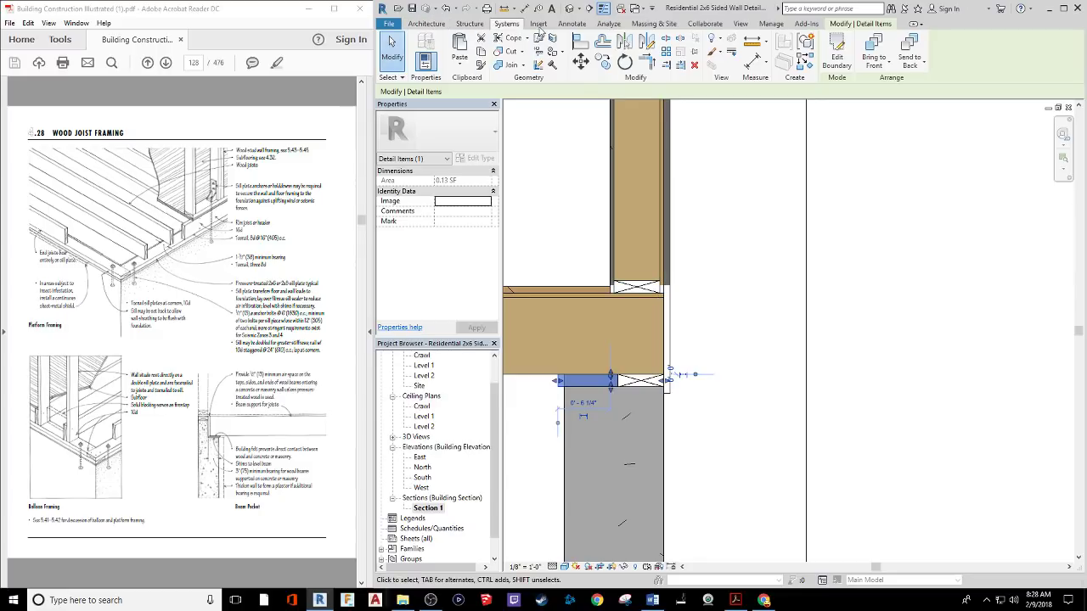
Start a Masking Region with <Invisible lines> boundary style and the Rectangle draw option.
{"action": "left_click", "coordinate": [574, 25]}
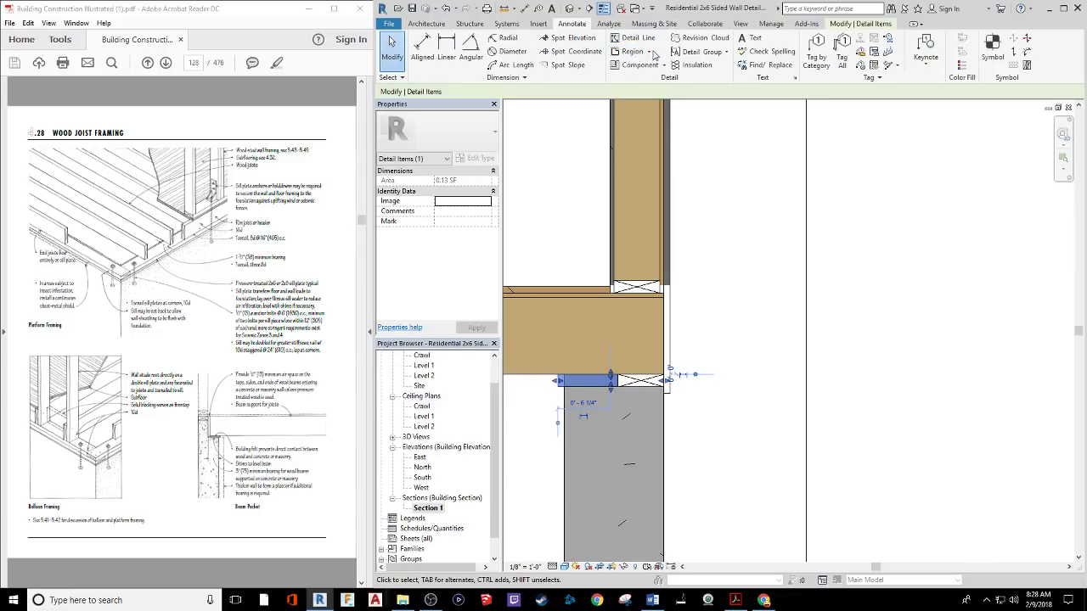
{"action": "left_click", "coordinate": [649, 52]}
{"action": "left_click", "coordinate": [651, 92]}
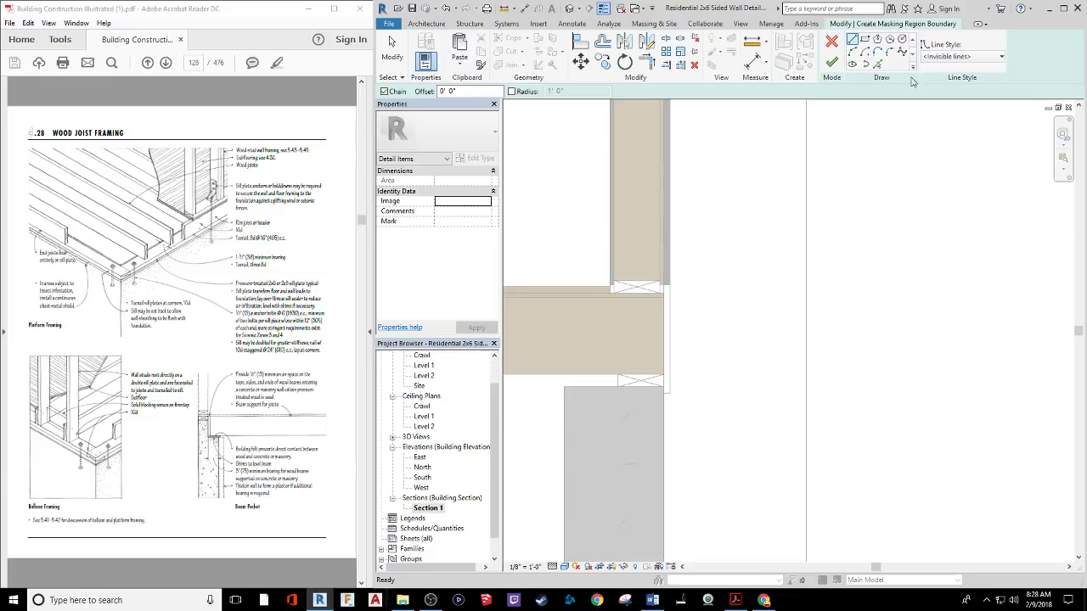
{"action": "left_click", "coordinate": [953, 56]}
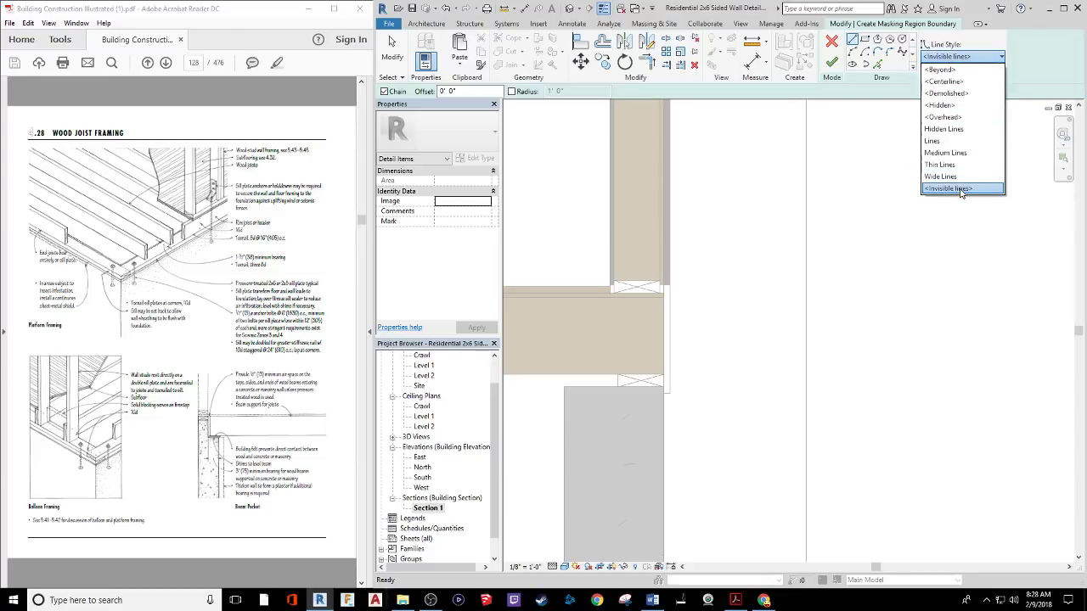
{"action": "left_click", "coordinate": [960, 187]}
{"action": "left_click", "coordinate": [865, 40]}
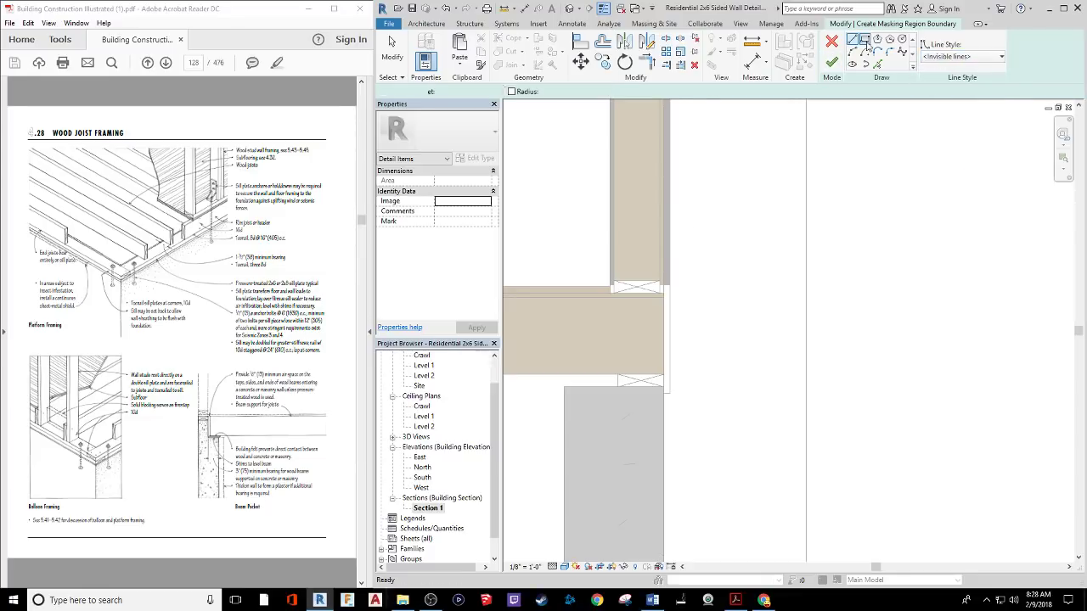
Draw the rectangular masking boundary starting at the outer wall edge by the sill.
{"action": "left_click", "coordinate": [564, 372]}
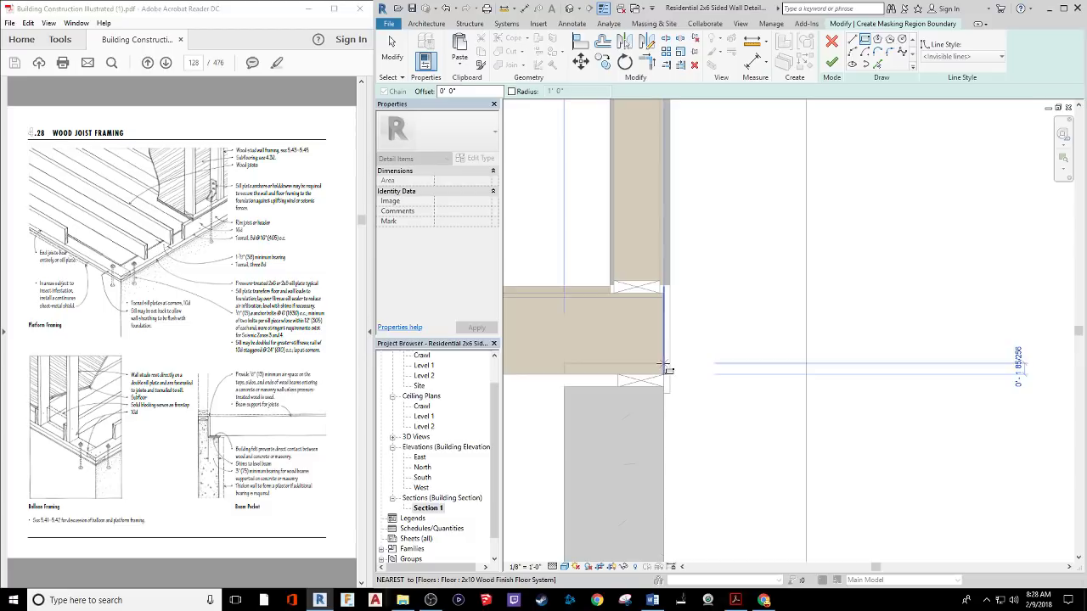
{"action": "key", "text": "Escape"}
{"action": "key", "text": "Escape"}
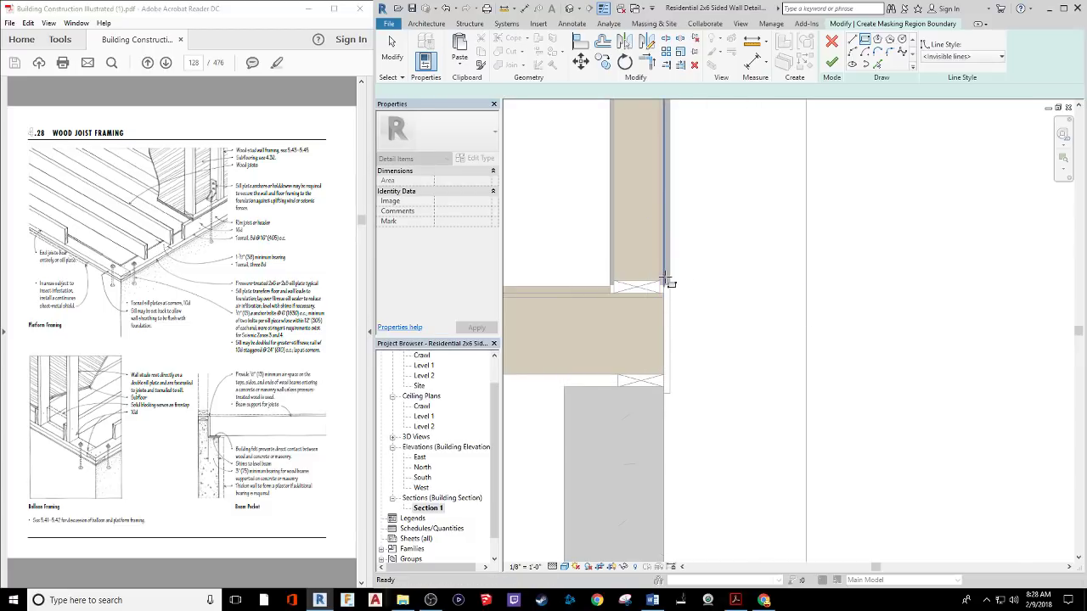
{"action": "key", "text": "Return"}
{"action": "scroll", "coordinate": [665, 289], "scroll_direction": "up", "scroll_amount": 3}
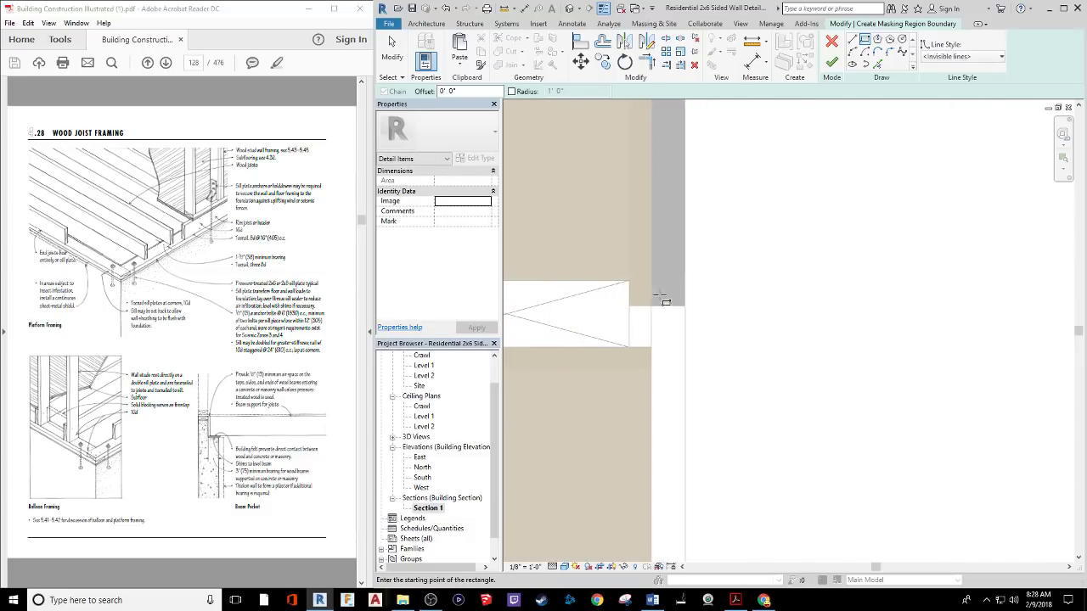
{"action": "left_click", "coordinate": [684, 311]}
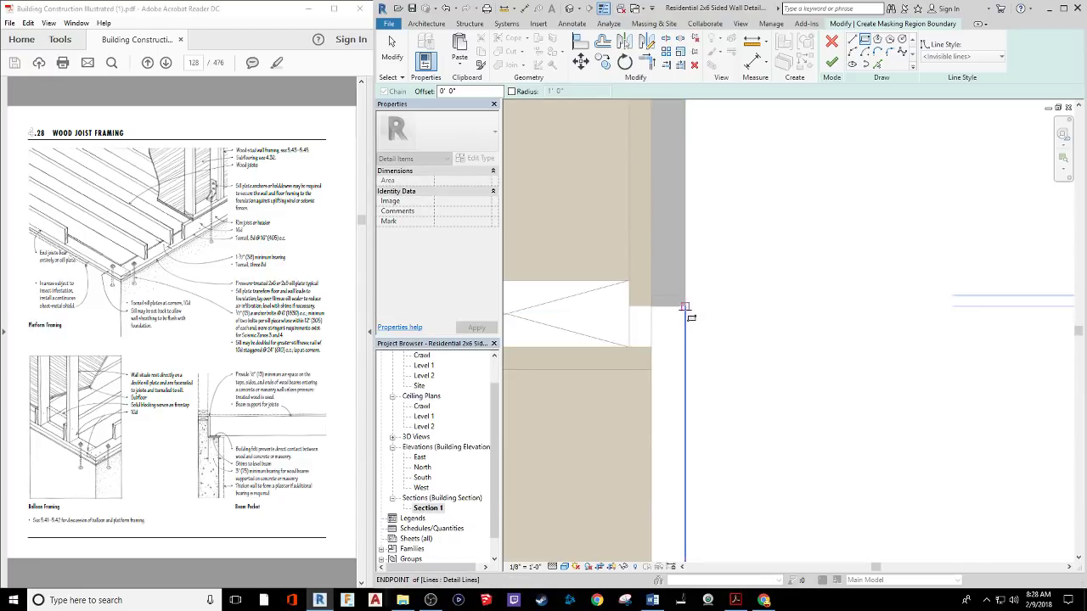
{"action": "scroll", "coordinate": [692, 333], "scroll_direction": "down", "scroll_amount": 3}
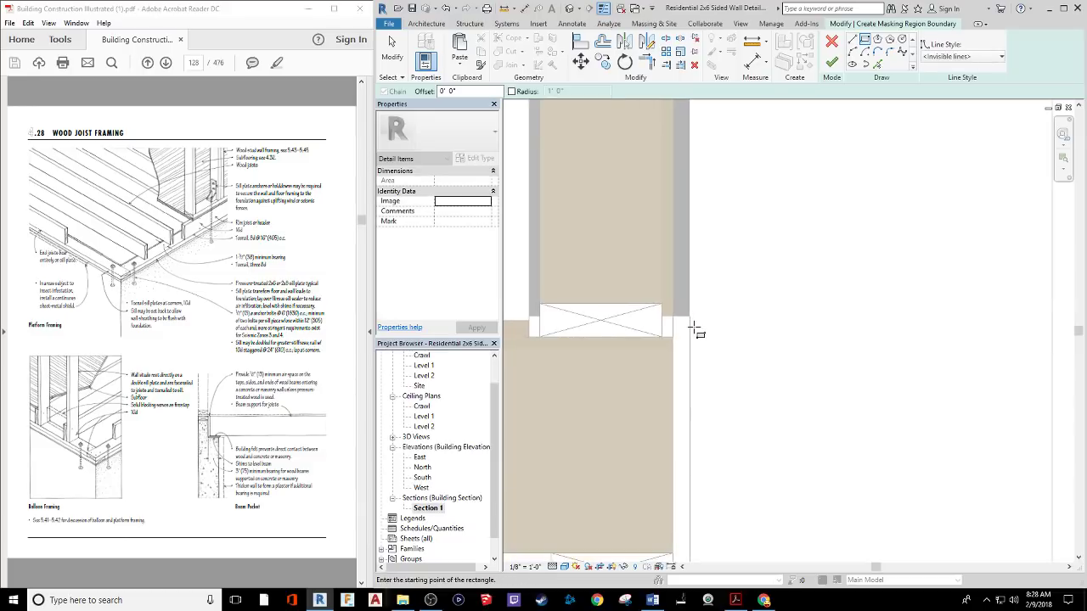
Cancel the unfinished masking region sketch.
{"action": "key", "text": "Escape"}
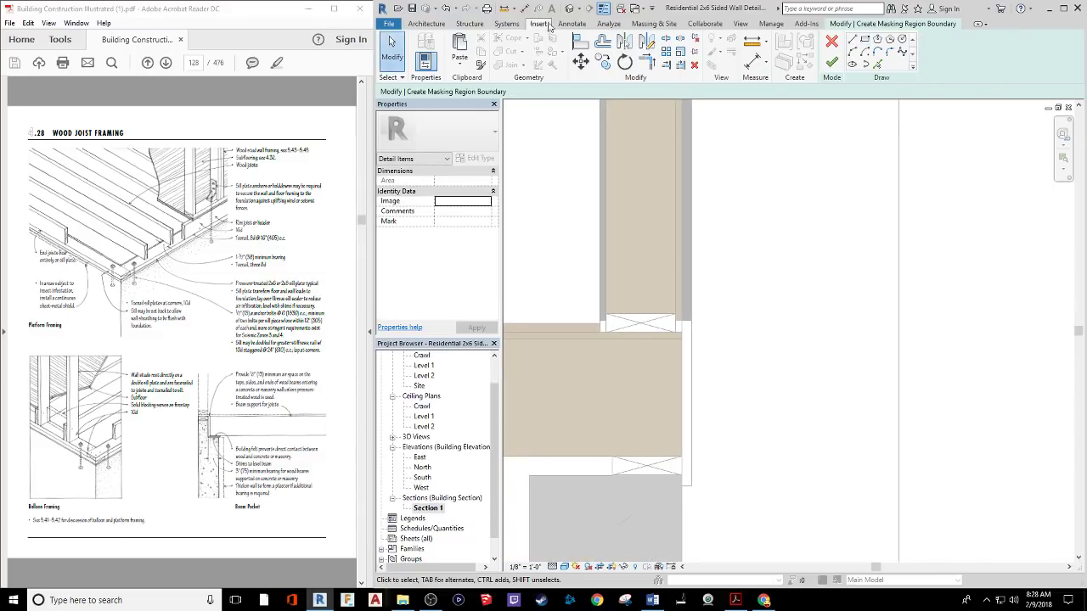
{"action": "left_click", "coordinate": [573, 24]}
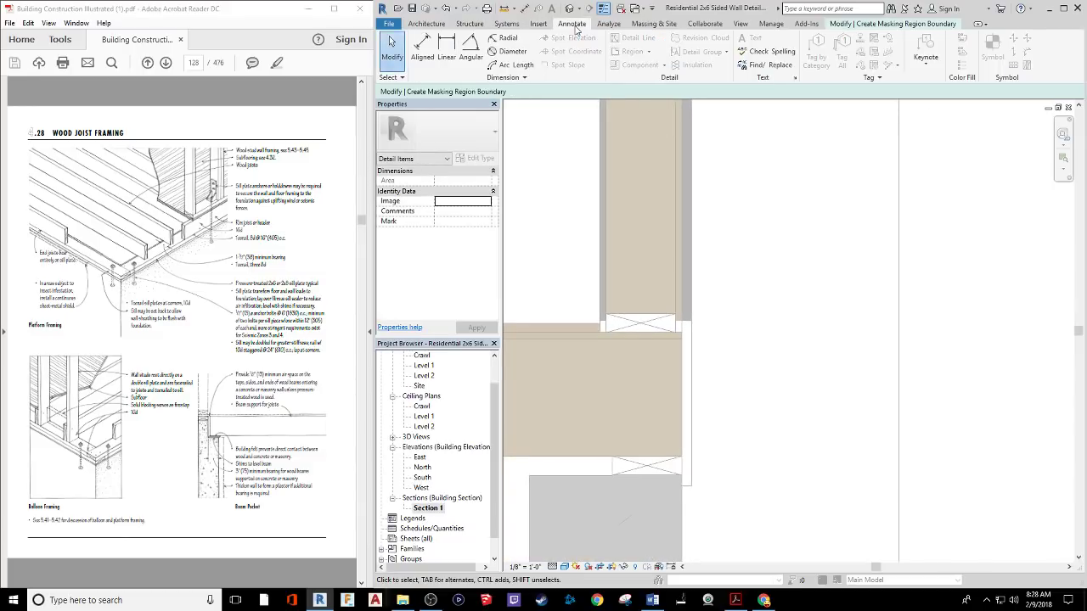
{"action": "left_click", "coordinate": [891, 24]}
{"action": "left_click", "coordinate": [831, 40]}
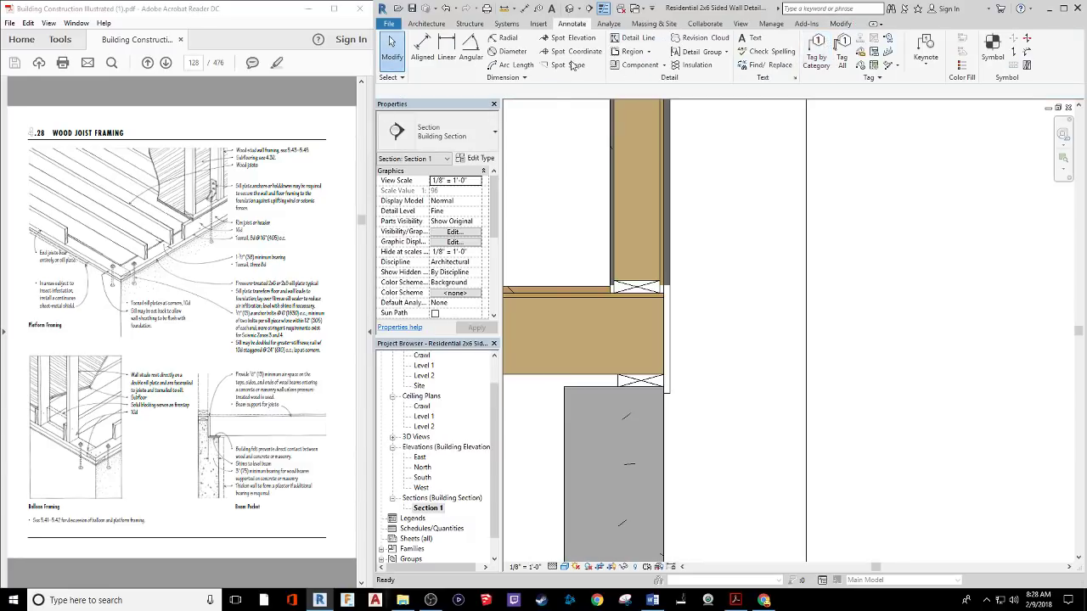
Draw a thin vertical detail line from the stud corner down to the foundation top.
{"action": "left_click", "coordinate": [633, 38]}
{"action": "left_click", "coordinate": [671, 285]}
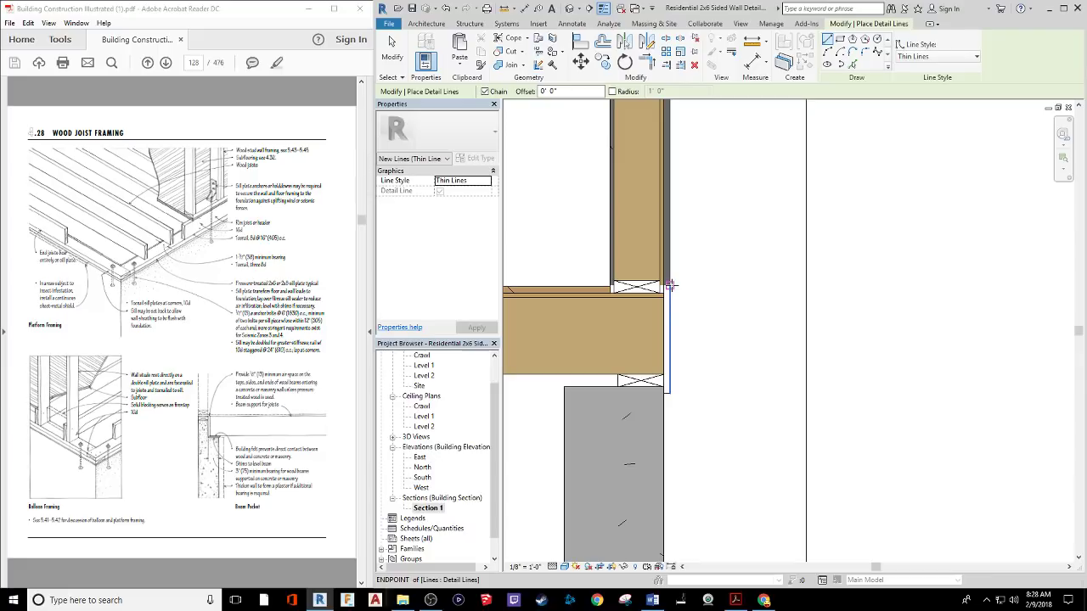
{"action": "left_click", "coordinate": [670, 387]}
{"action": "scroll", "coordinate": [667, 377], "scroll_direction": "up", "scroll_amount": 1}
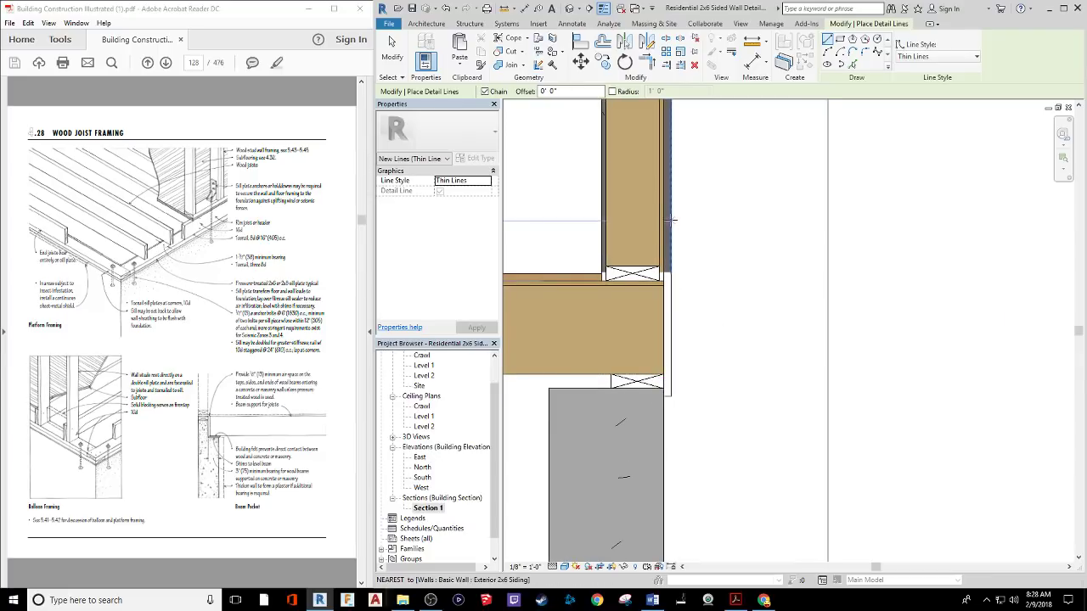
{"action": "left_click", "coordinate": [665, 281]}
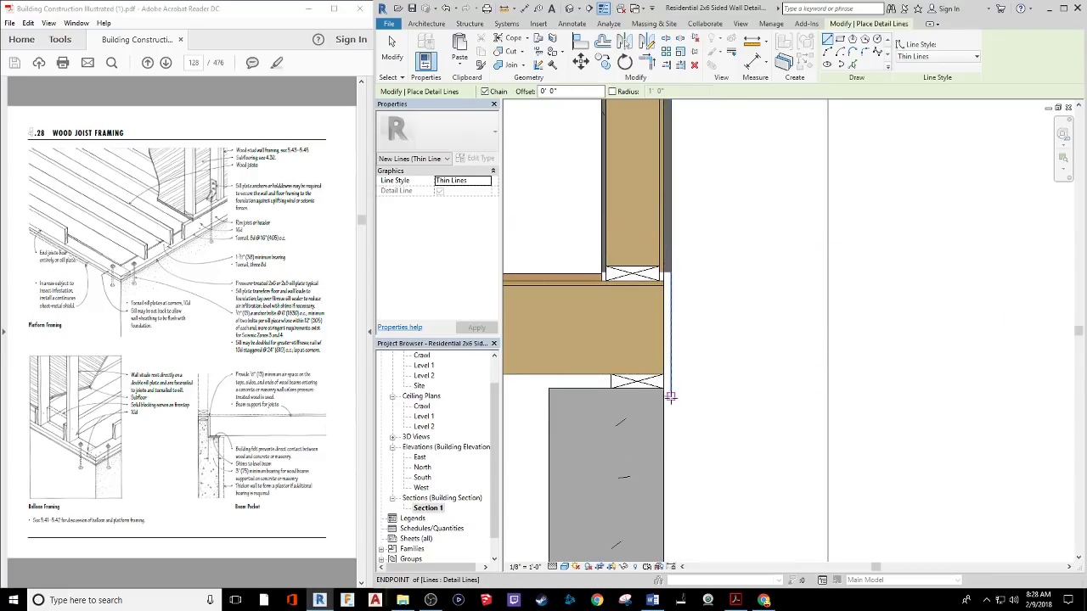
{"action": "left_click", "coordinate": [665, 396]}
{"action": "scroll", "coordinate": [662, 390], "scroll_direction": "up", "scroll_amount": 2}
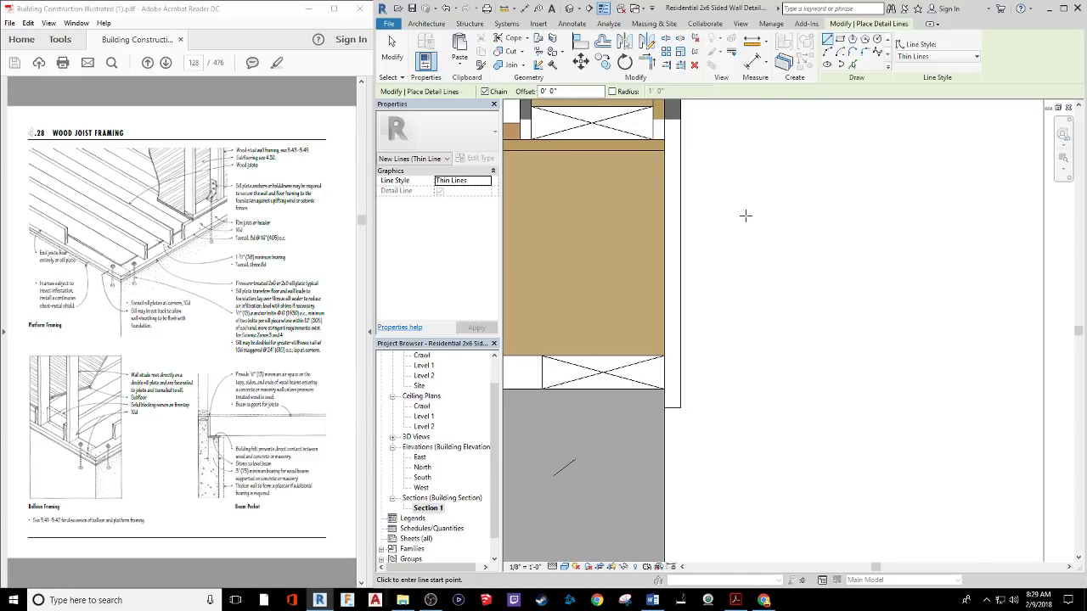
{"action": "middle_click_drag", "start_coordinate": [746, 216], "coordinate": [905, 413]}
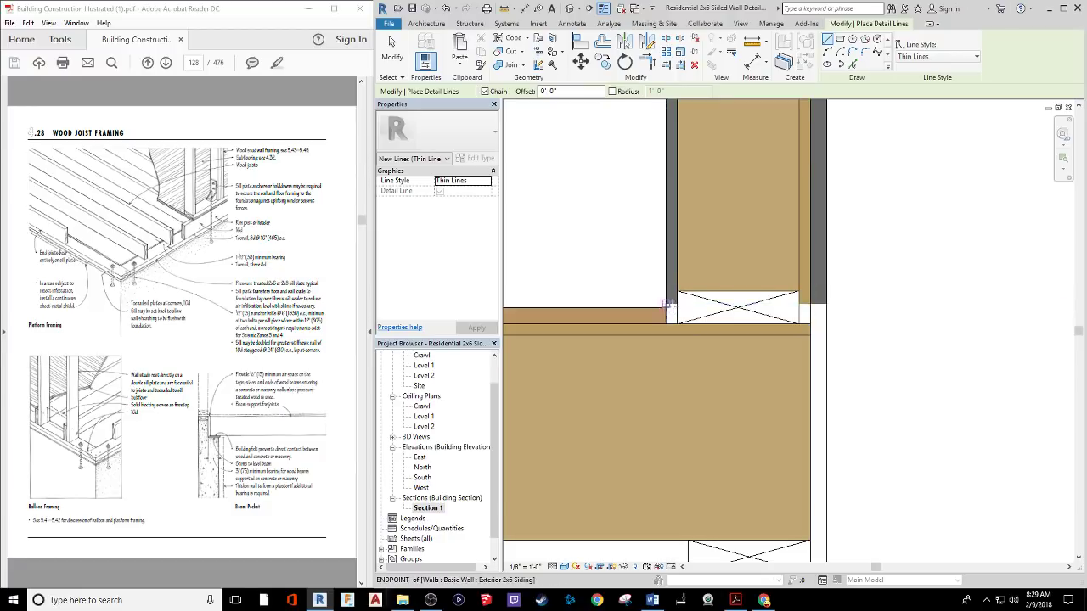
Exit Detail Line, inspect the masking region and floor, then deselect and zoom out.
{"action": "key", "text": "Escape"}
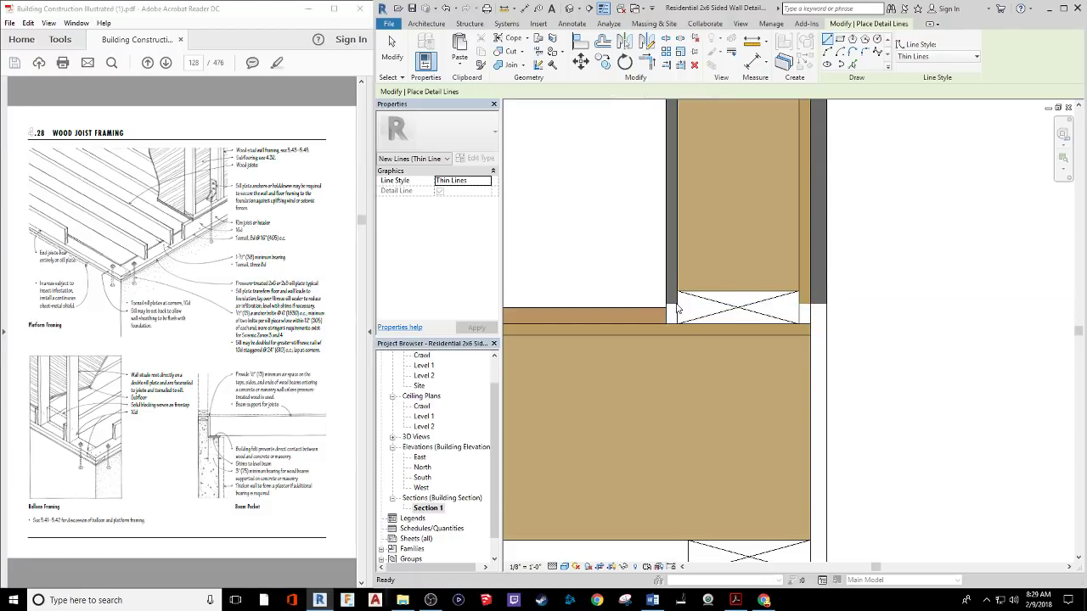
{"action": "key", "text": "Escape"}
{"action": "left_click", "coordinate": [679, 307]}
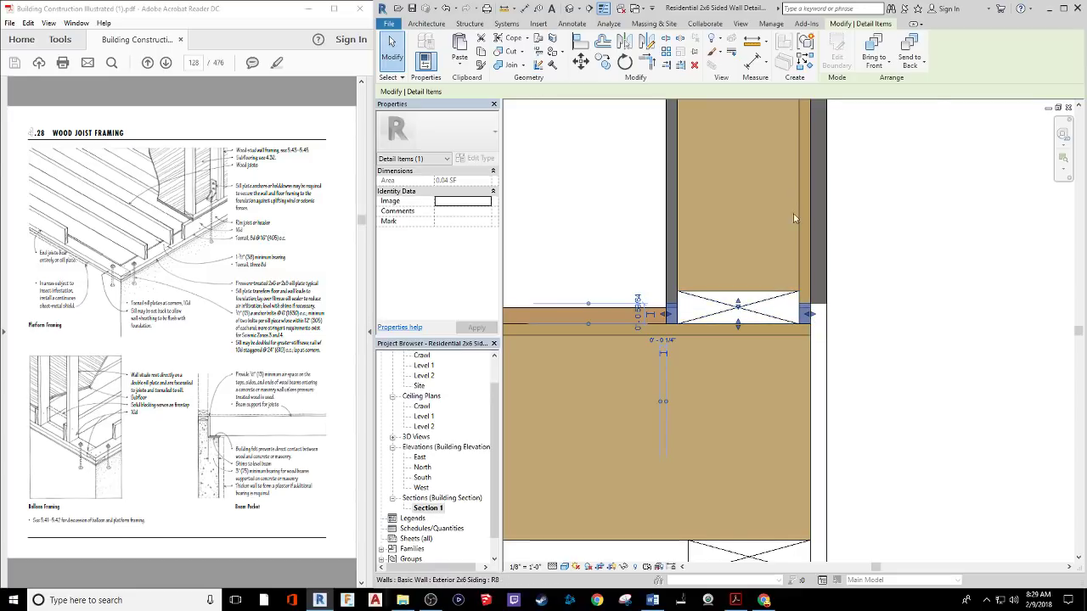
{"action": "left_click", "coordinate": [603, 313]}
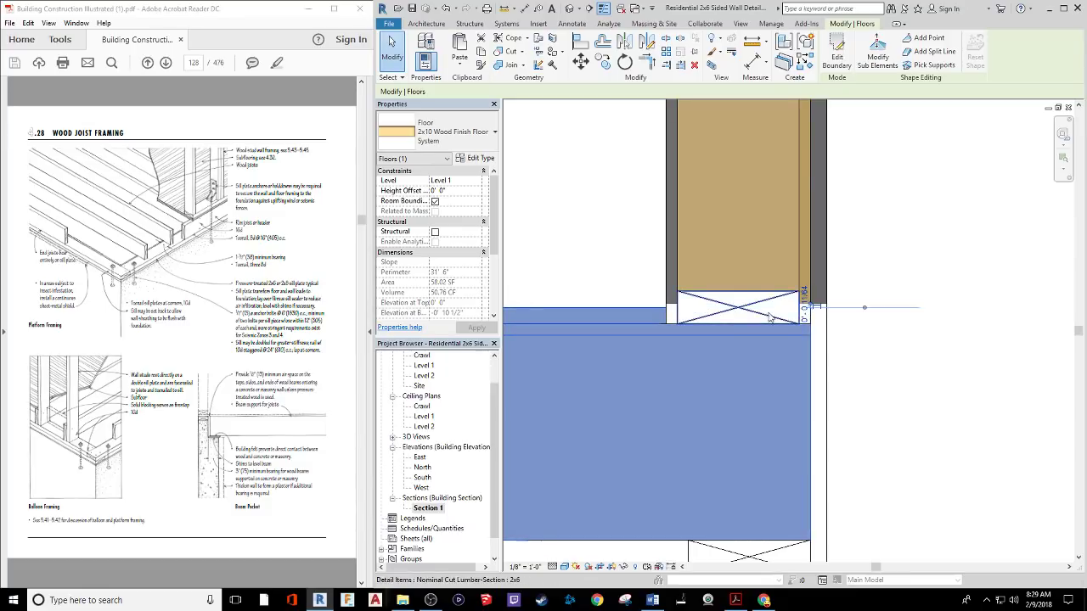
{"action": "left_click", "coordinate": [833, 367]}
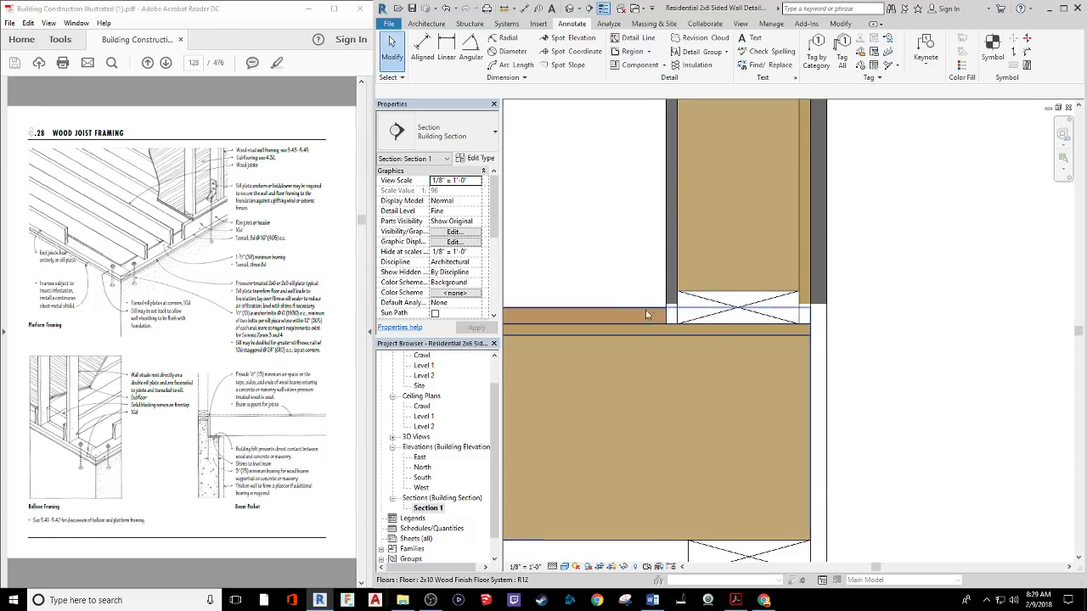
{"action": "scroll", "coordinate": [594, 304], "scroll_direction": "down", "scroll_amount": 1}
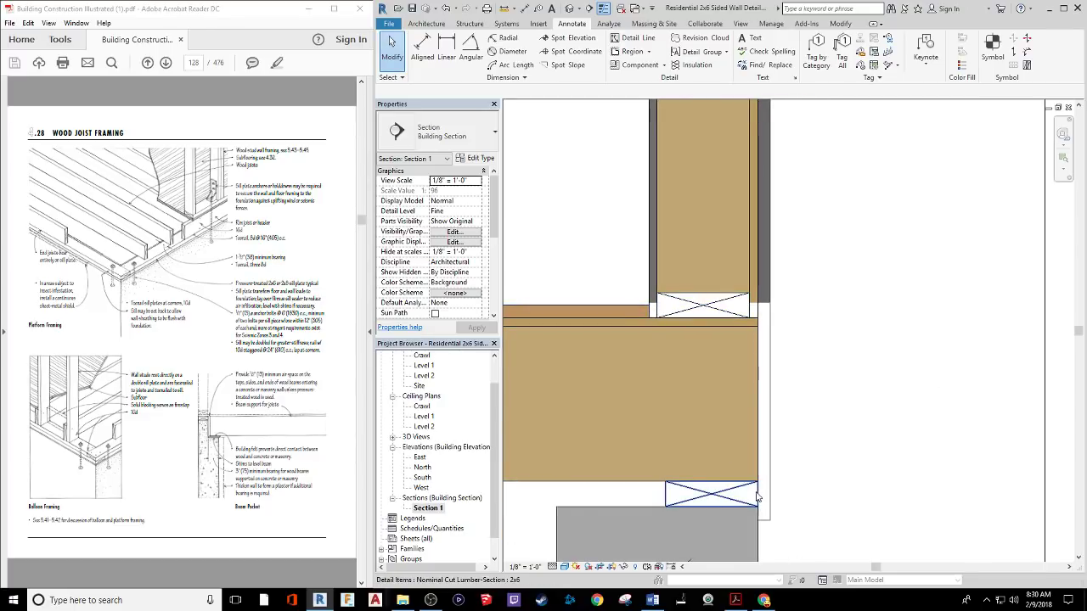
{"action": "scroll", "coordinate": [923, 340], "scroll_direction": "down", "scroll_amount": 2}
Bring the top plate under the rafters into view and check the upper detail line.
{"action": "scroll", "coordinate": [924, 365], "scroll_direction": "down", "scroll_amount": 1}
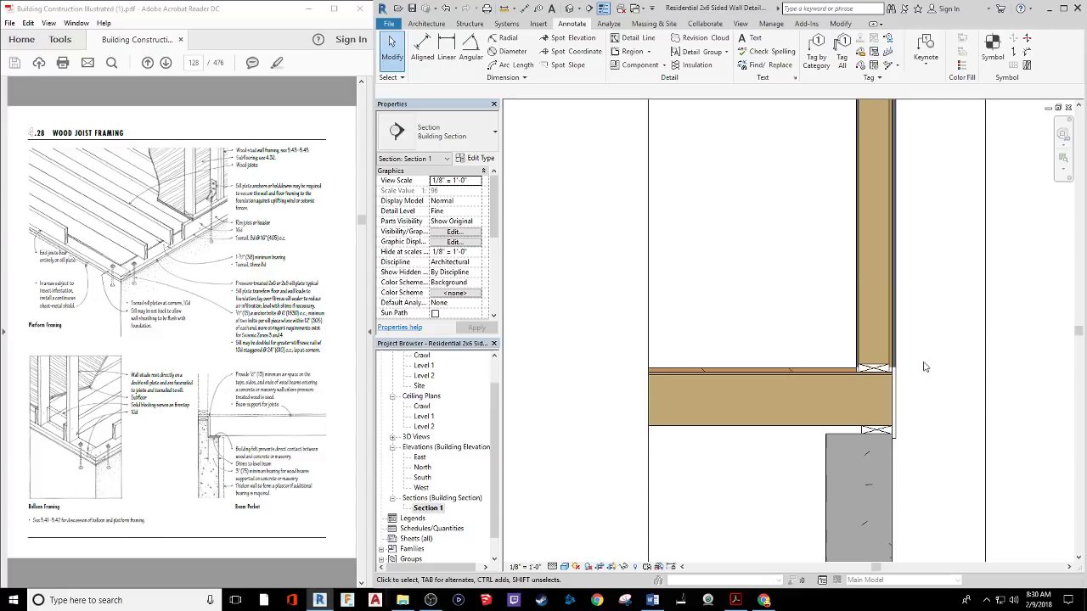
{"action": "middle_click_drag", "start_coordinate": [934, 320], "coordinate": [868, 505]}
{"action": "middle_click_drag", "start_coordinate": [856, 238], "coordinate": [853, 500]}
{"action": "scroll", "coordinate": [853, 501], "scroll_direction": "up", "scroll_amount": 2}
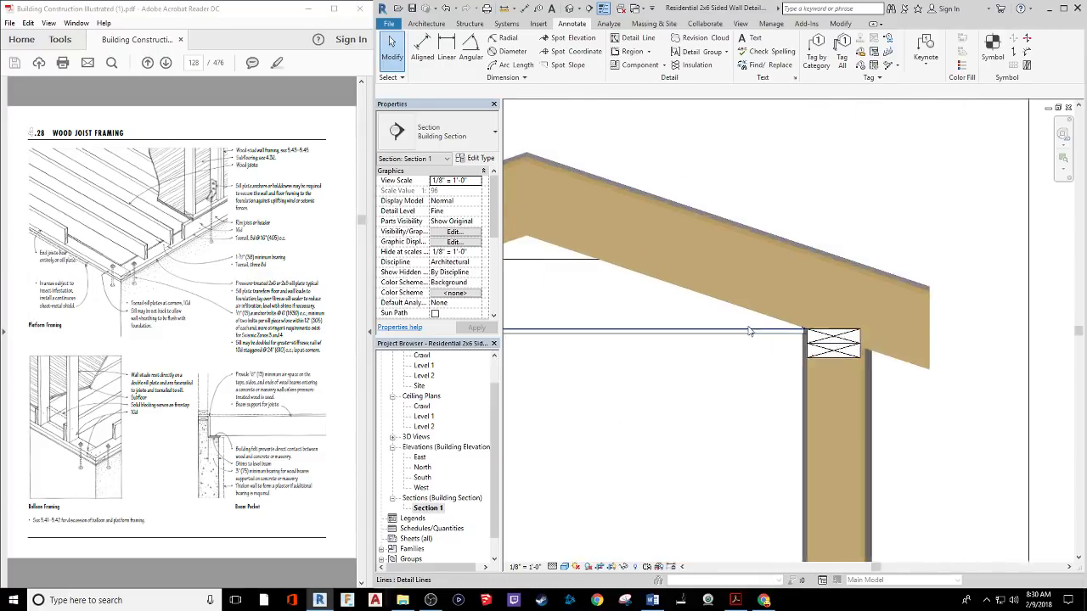
{"action": "middle_click_drag", "start_coordinate": [645, 305], "coordinate": [680, 418]}
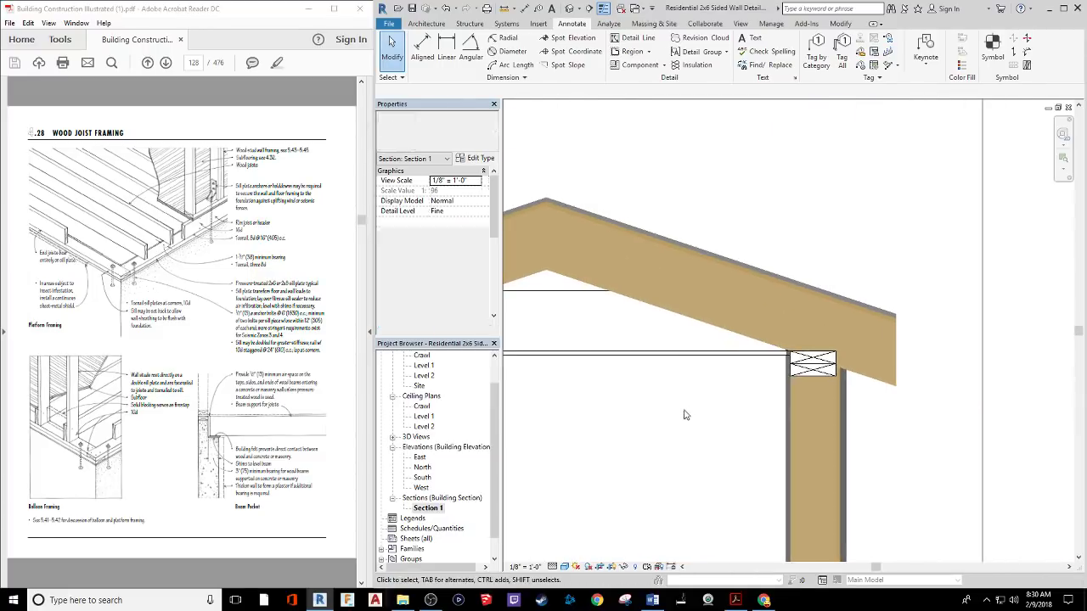
{"action": "scroll", "coordinate": [802, 366], "scroll_direction": "up", "scroll_amount": 2}
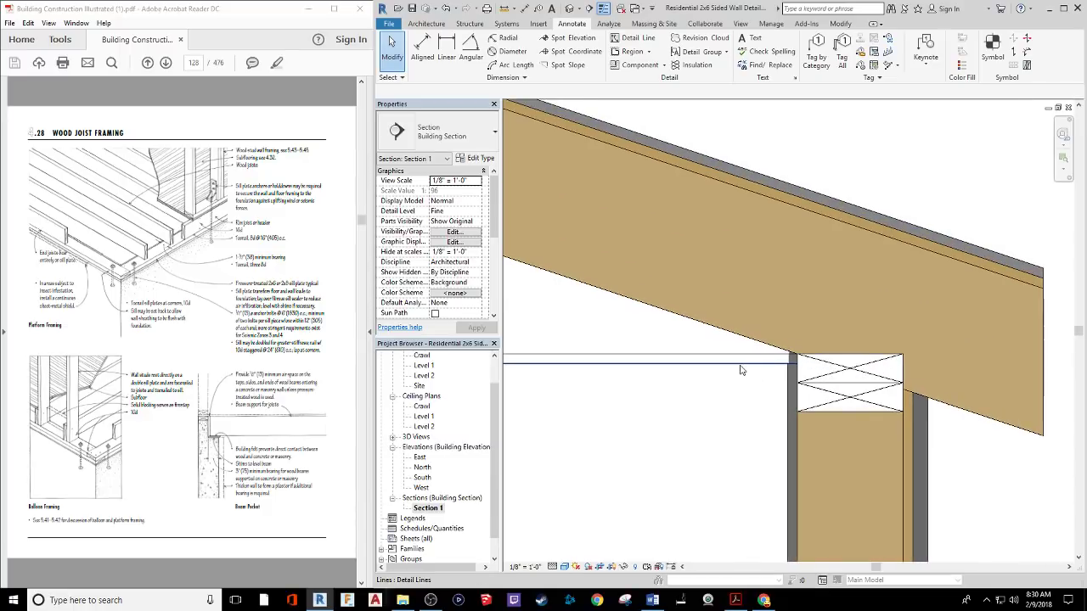
{"action": "scroll", "coordinate": [741, 367], "scroll_direction": "down", "scroll_amount": 3}
{"action": "scroll", "coordinate": [626, 385], "scroll_direction": "down", "scroll_amount": 2}
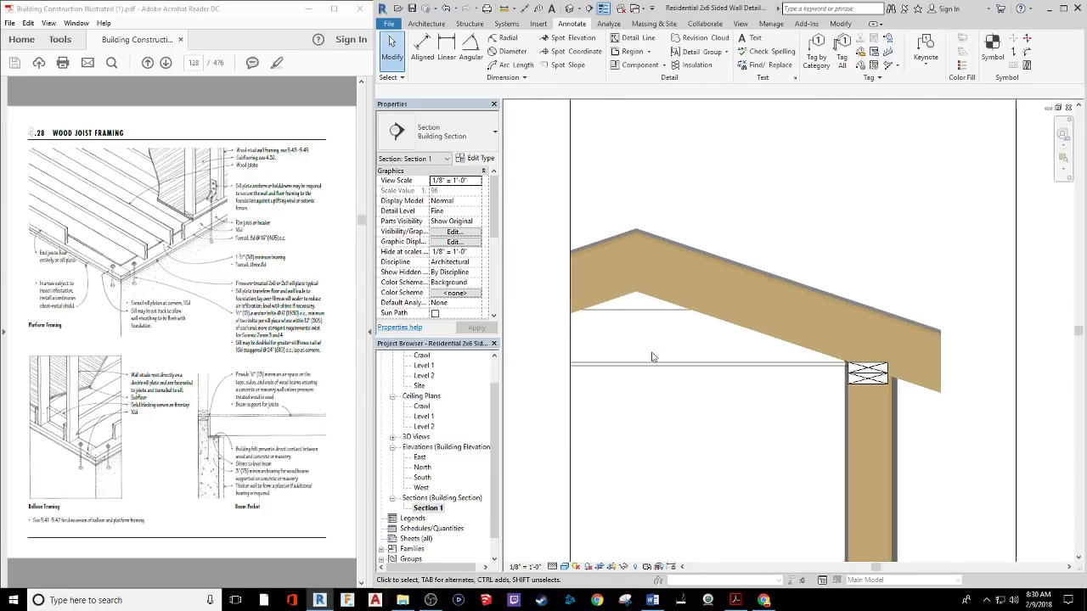
{"action": "left_click", "coordinate": [641, 314]}
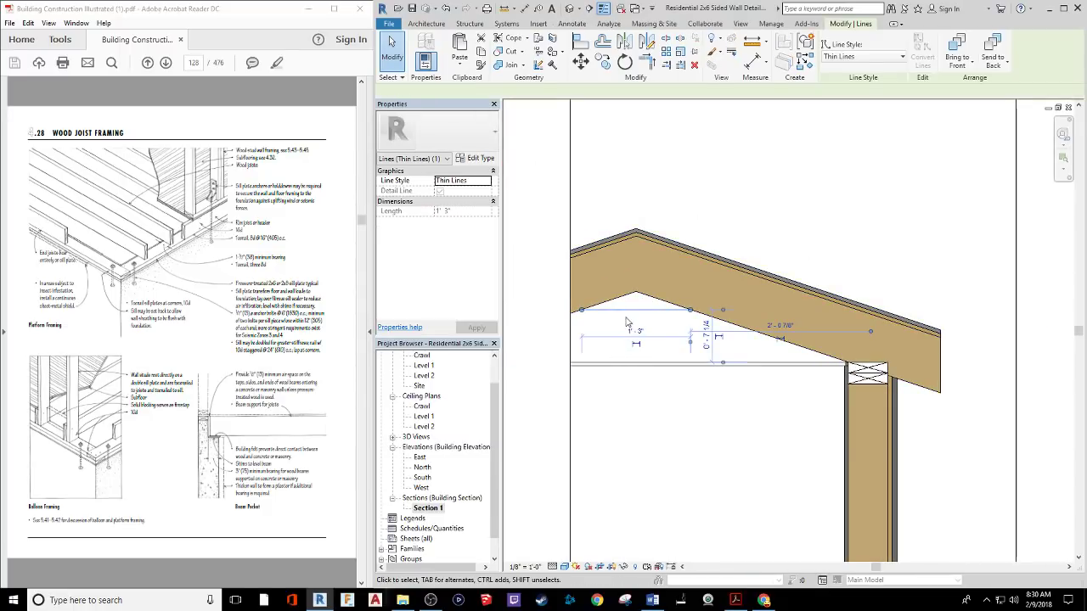
{"action": "left_click", "coordinate": [702, 411]}
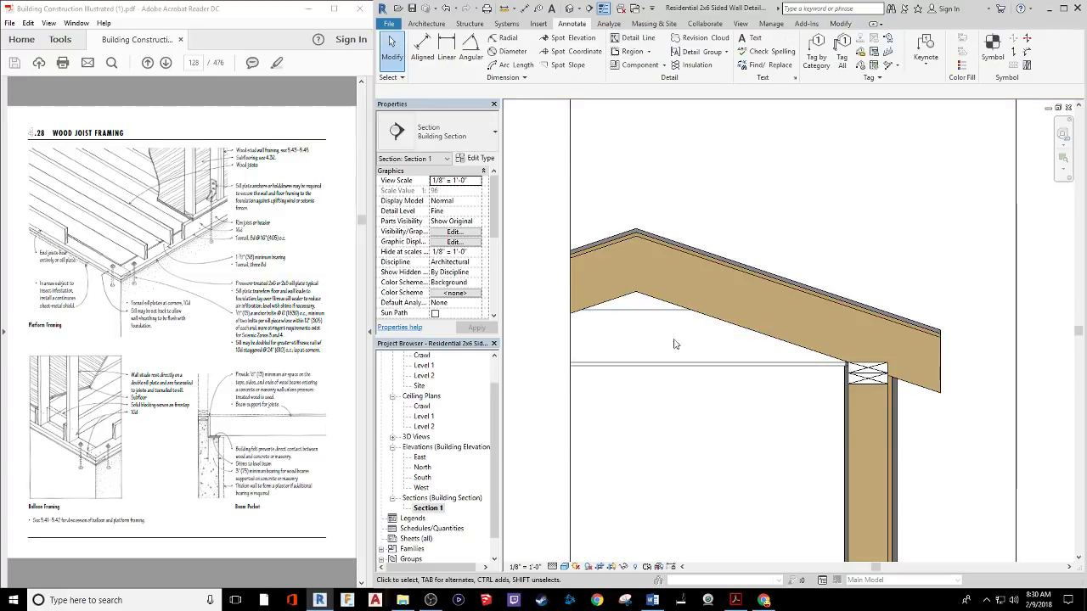
Check the detail lines above and beside the top plate, including the 3' 3 1/2" line.
{"action": "left_click", "coordinate": [652, 313]}
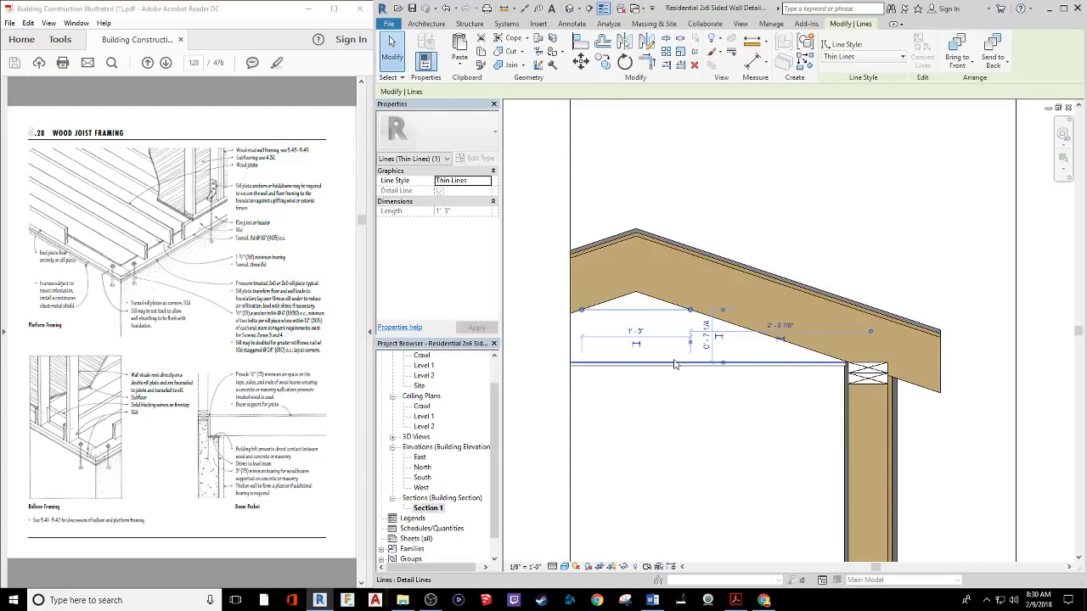
{"action": "left_click", "coordinate": [674, 364]}
{"action": "scroll", "coordinate": [693, 413], "scroll_direction": "up", "scroll_amount": 5}
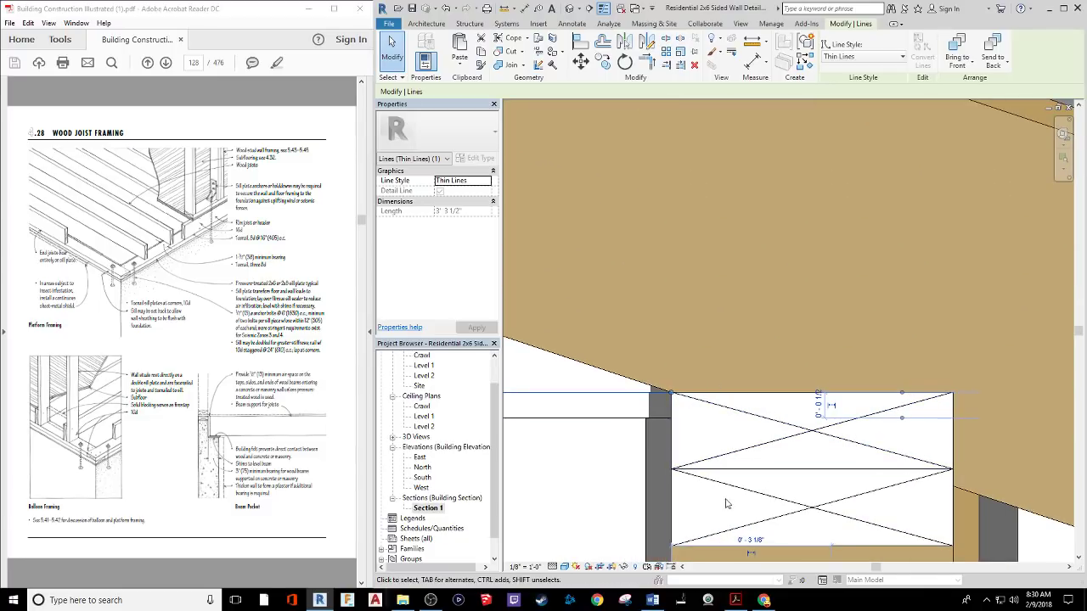
{"action": "middle_click_drag", "start_coordinate": [569, 473], "coordinate": [711, 378]}
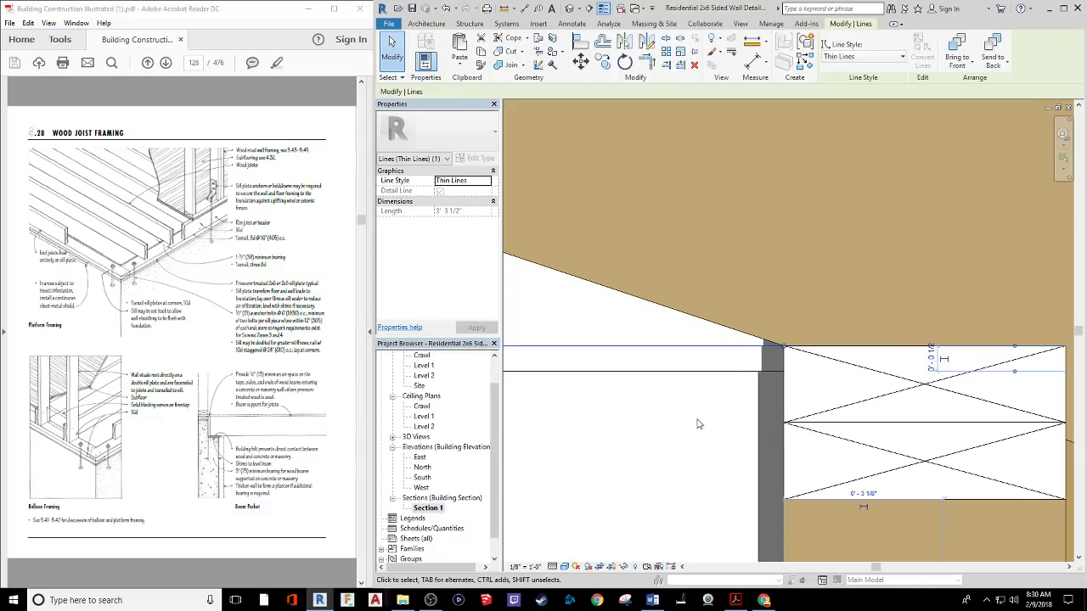
{"action": "left_click", "coordinate": [711, 374]}
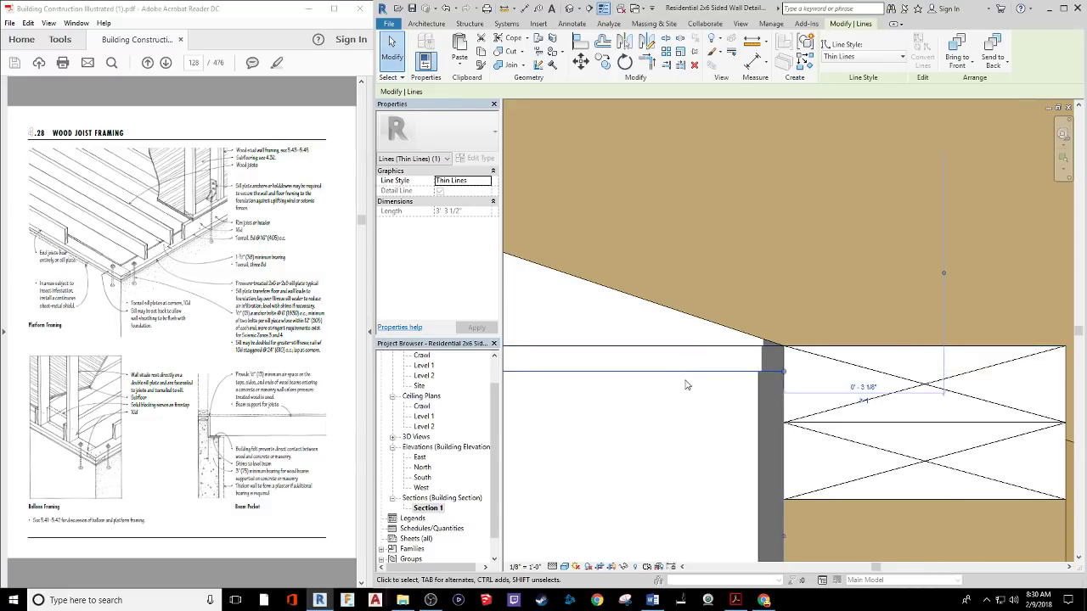
{"action": "left_click", "coordinate": [696, 424]}
{"action": "scroll", "coordinate": [695, 443], "scroll_direction": "down", "scroll_amount": 2}
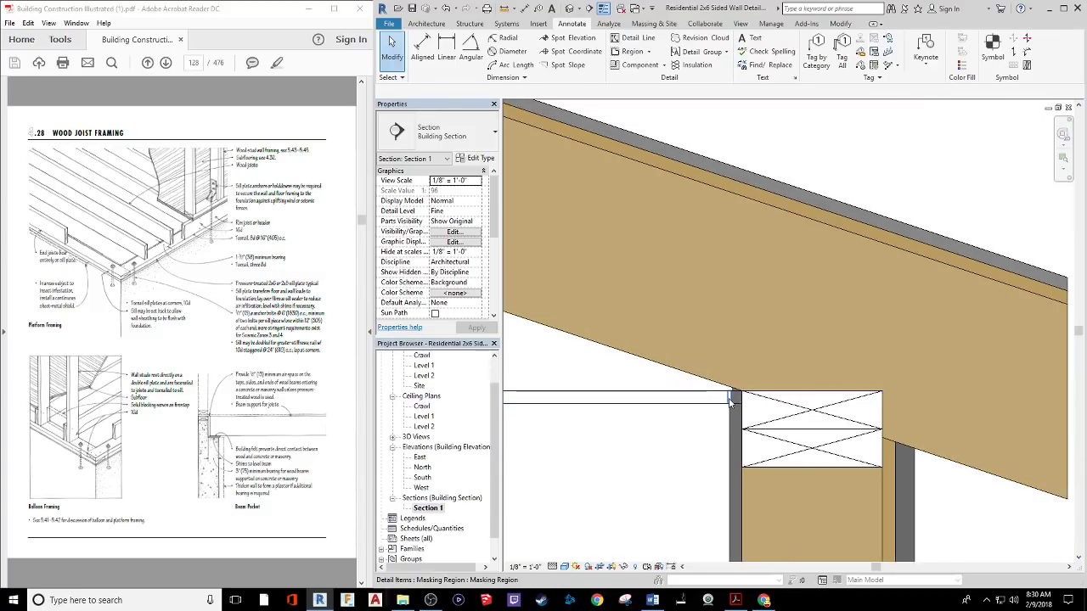
Inspect the small masking region at the wall top, then set the visual style to Hidden Line.
{"action": "left_click", "coordinate": [730, 401]}
{"action": "scroll", "coordinate": [722, 428], "scroll_direction": "up", "scroll_amount": 5}
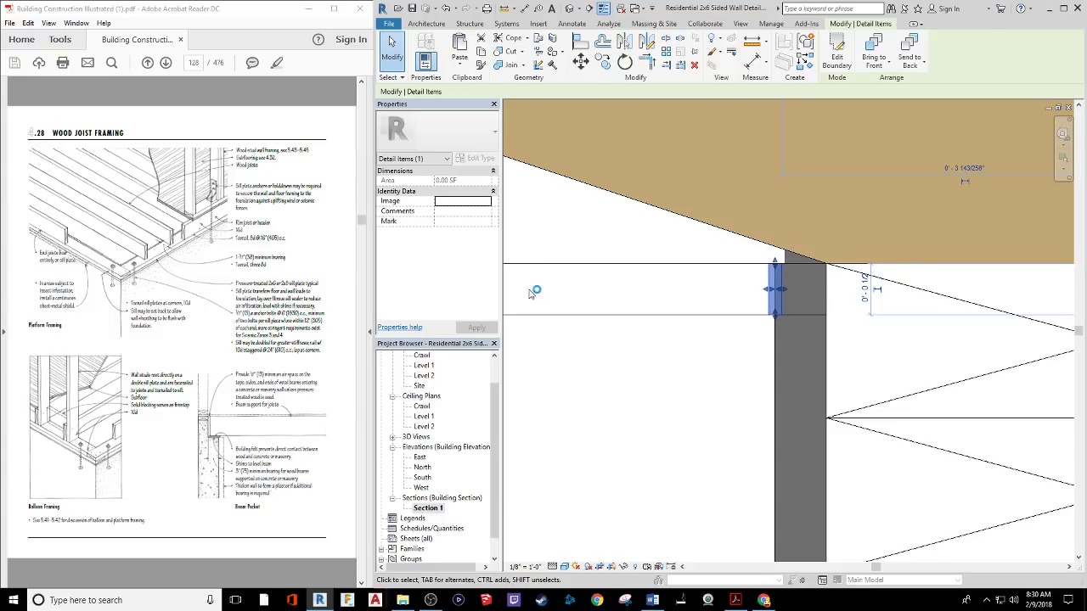
{"action": "left_click", "coordinate": [699, 429]}
{"action": "left_click", "coordinate": [567, 566]}
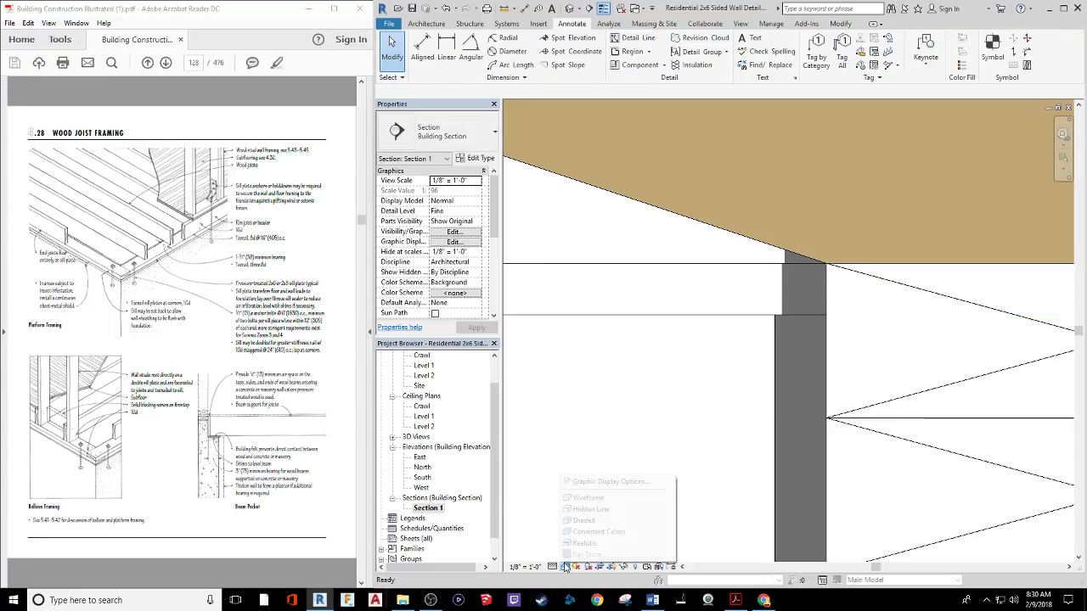
{"action": "left_click", "coordinate": [599, 511]}
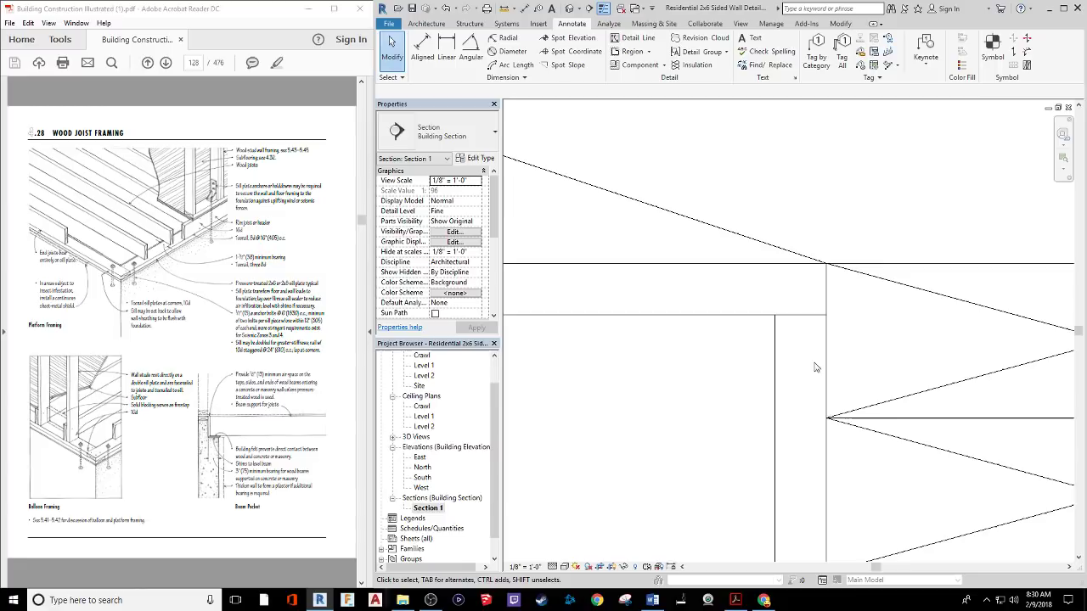
Inspect the 2x6 top plate piece, deselect it, and zoom out to the full section.
{"action": "scroll", "coordinate": [698, 427], "scroll_direction": "down", "scroll_amount": 3}
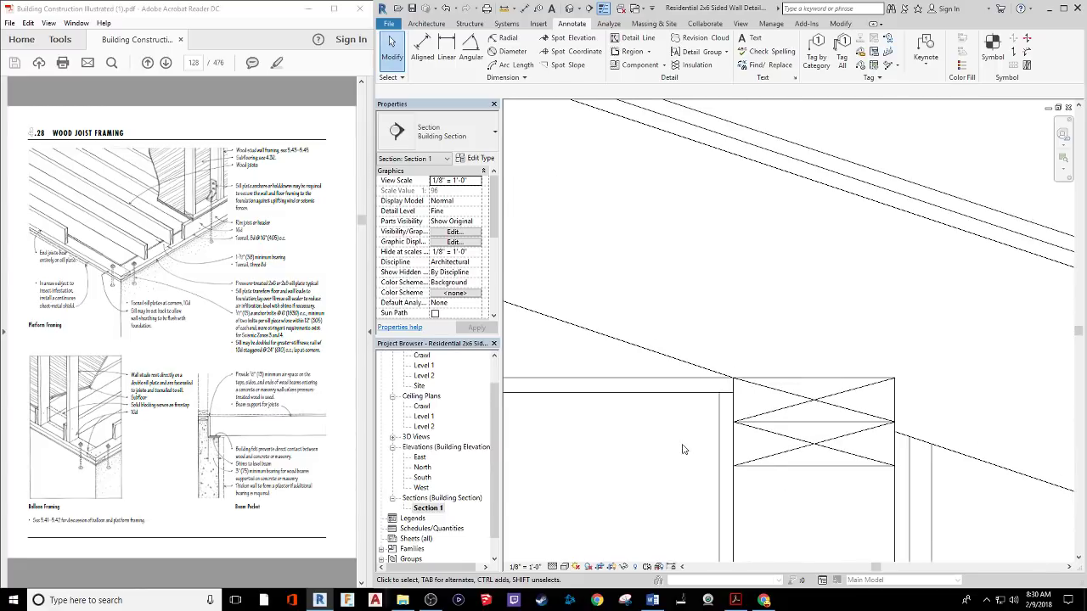
{"action": "left_click", "coordinate": [829, 397]}
{"action": "scroll", "coordinate": [626, 503], "scroll_direction": "down", "scroll_amount": 2}
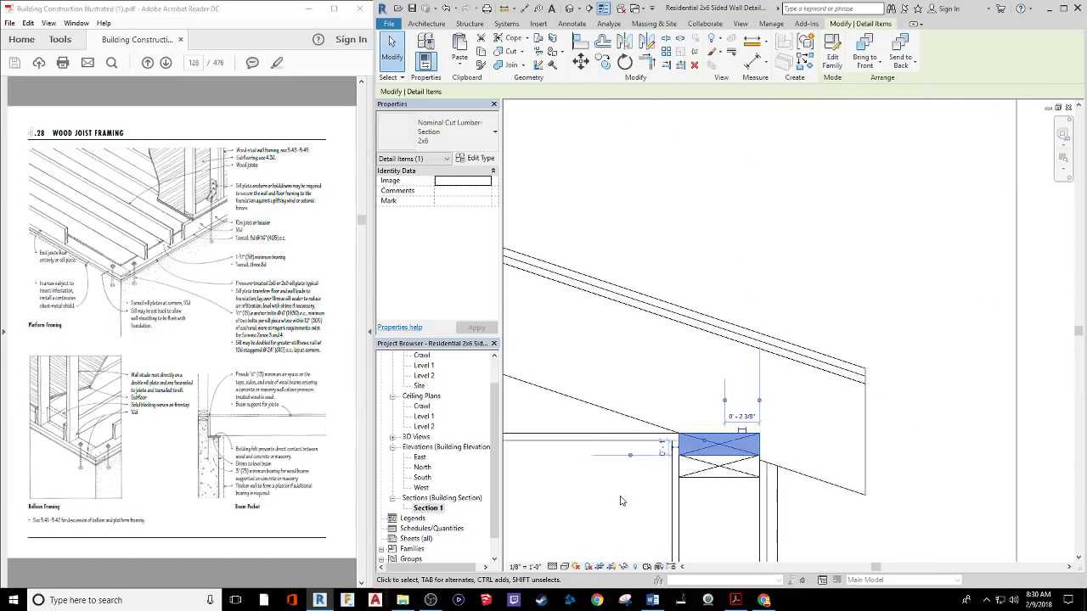
{"action": "left_click", "coordinate": [619, 501]}
{"action": "scroll", "coordinate": [549, 436], "scroll_direction": "down", "scroll_amount": 5}
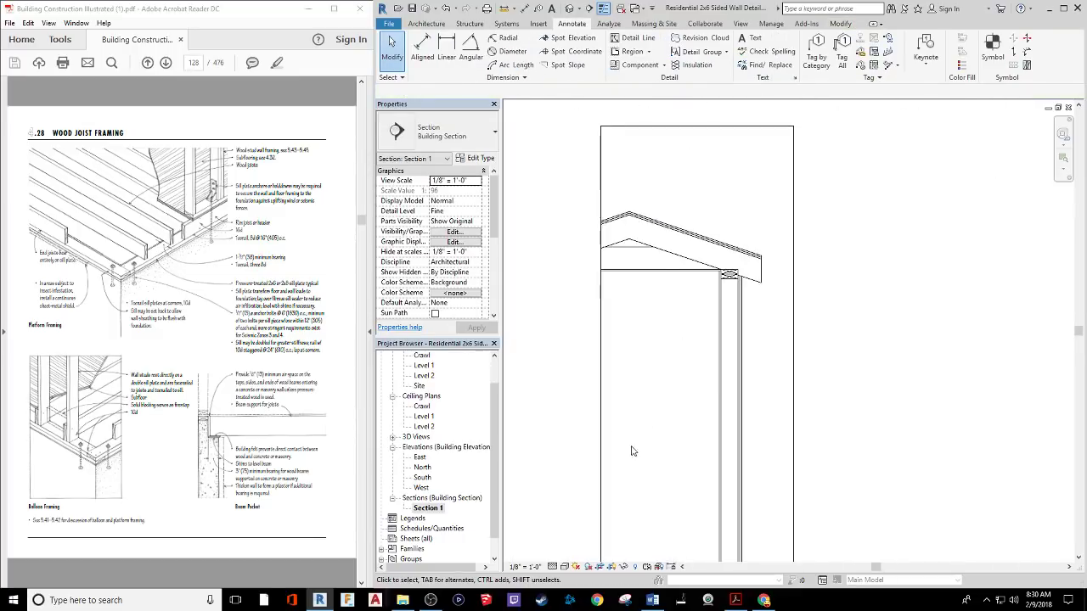
Load Nominal Cut Lumber-Section from Detail Items/Div 06/061100-Wood Framing and choose type 2x6.
{"action": "middle_click_drag", "start_coordinate": [630, 451], "coordinate": [652, 346]}
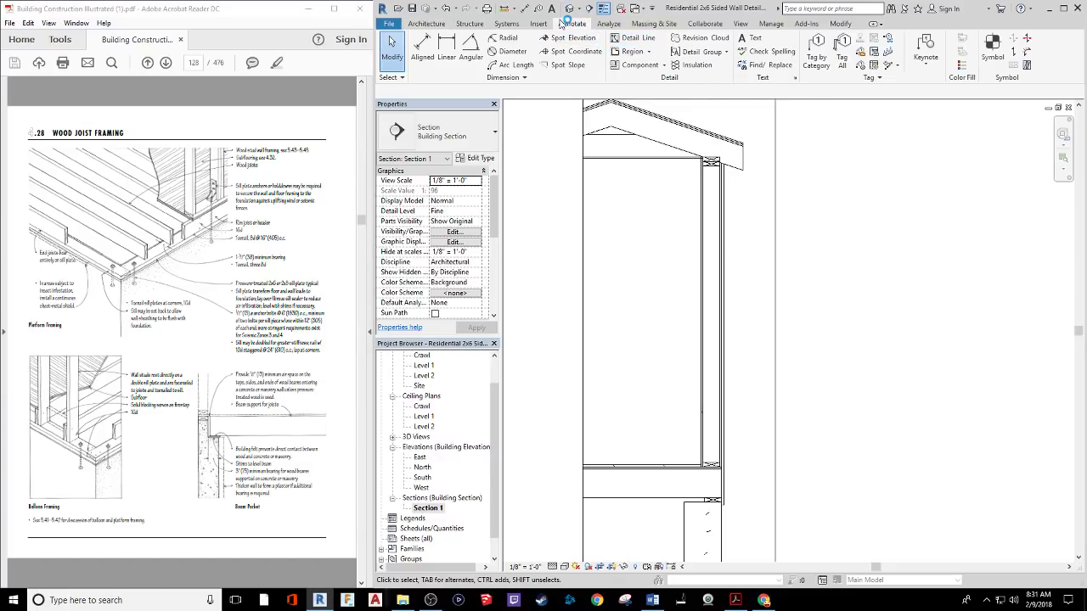
{"action": "left_click", "coordinate": [635, 67]}
{"action": "left_click", "coordinate": [833, 52]}
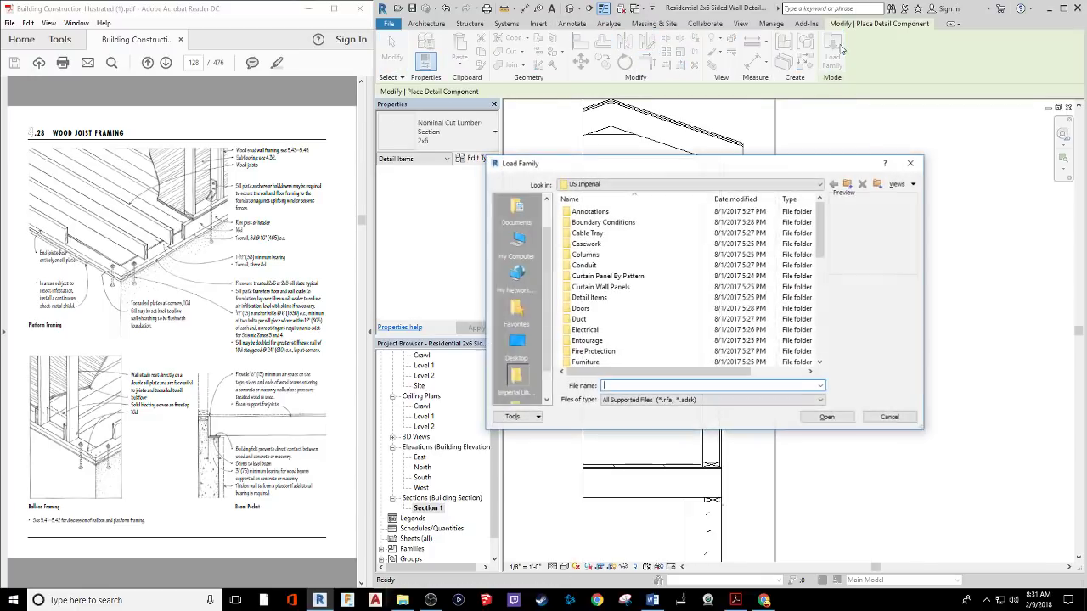
{"action": "double_click", "coordinate": [581, 305]}
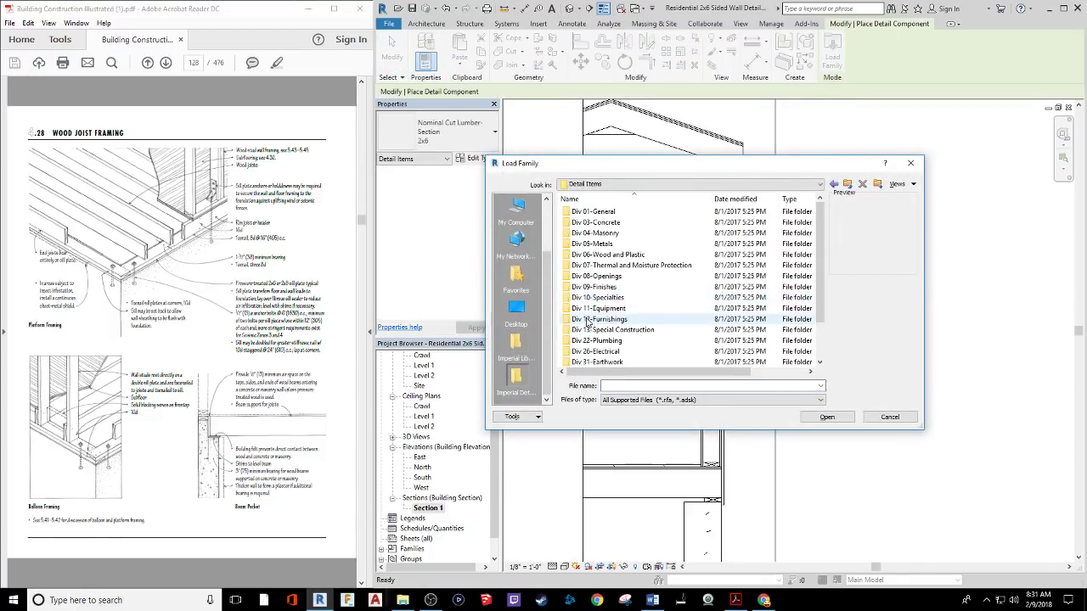
{"action": "double_click", "coordinate": [614, 254]}
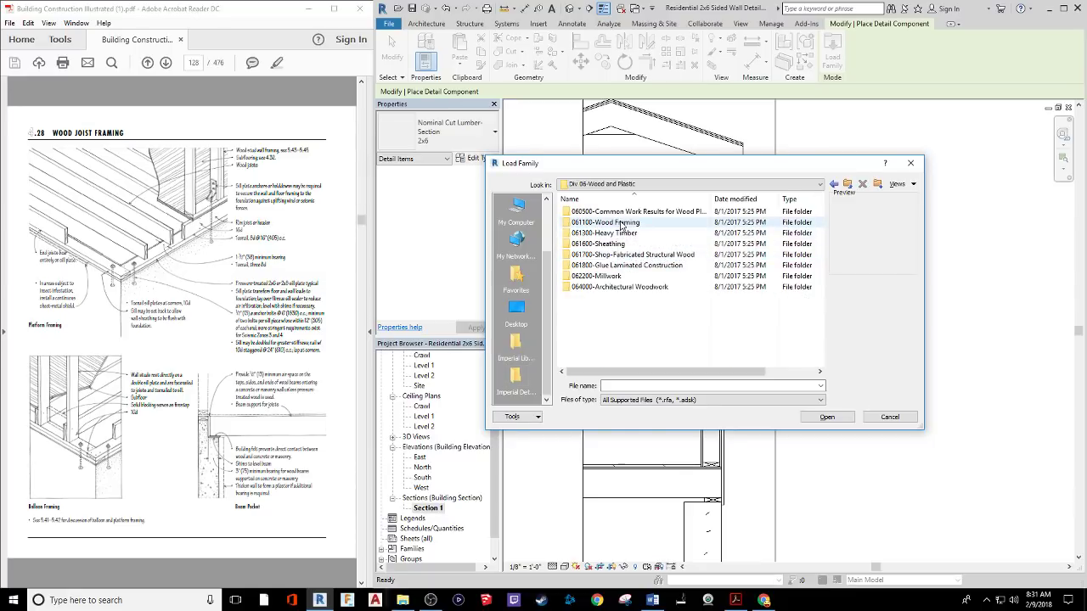
{"action": "double_click", "coordinate": [618, 223]}
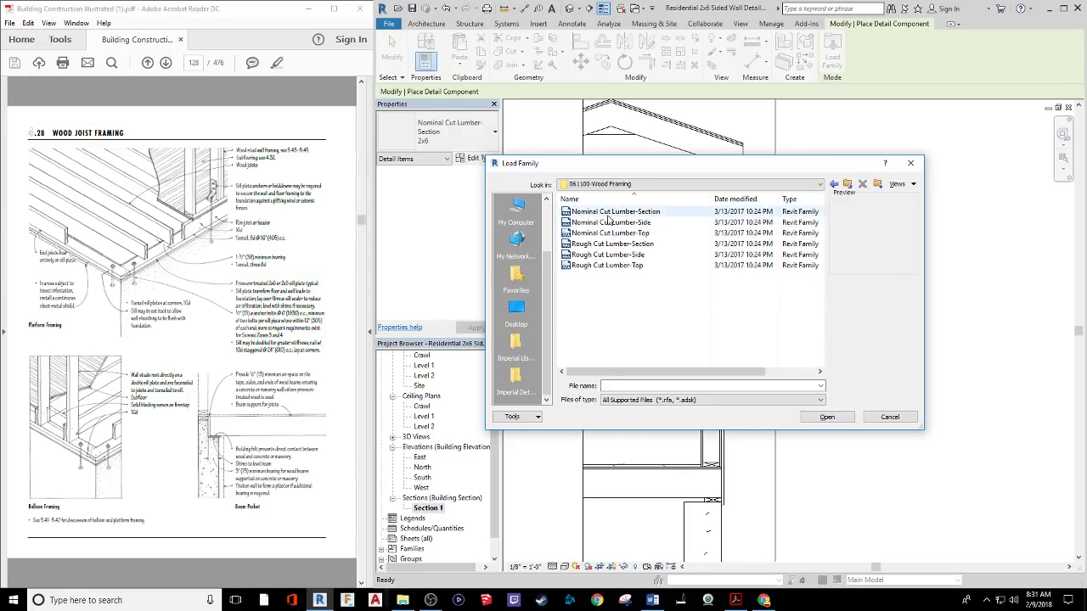
{"action": "left_click", "coordinate": [608, 214]}
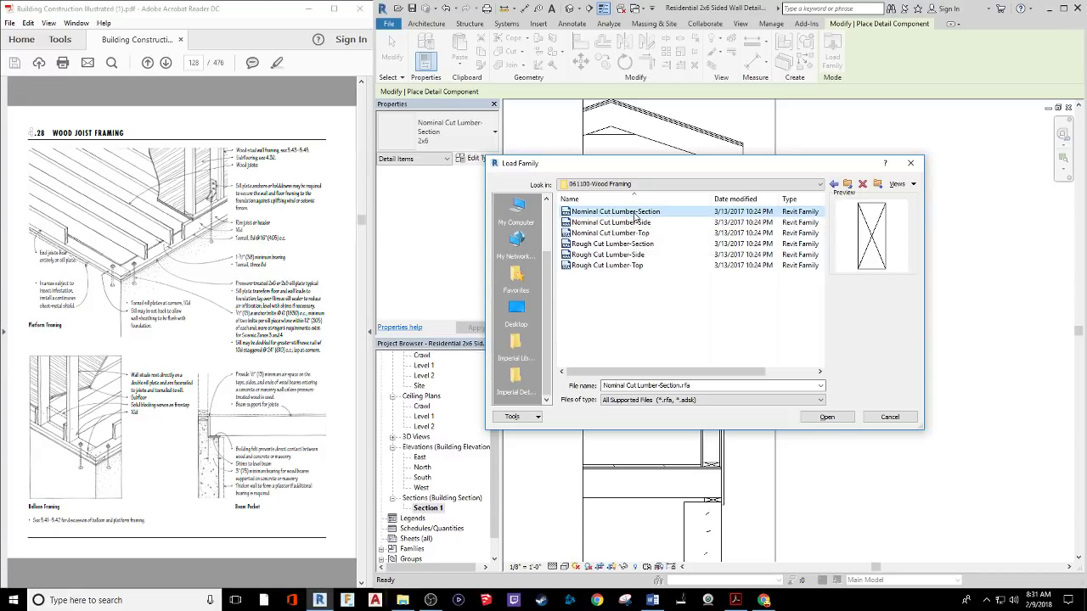
{"action": "left_click", "coordinate": [827, 417]}
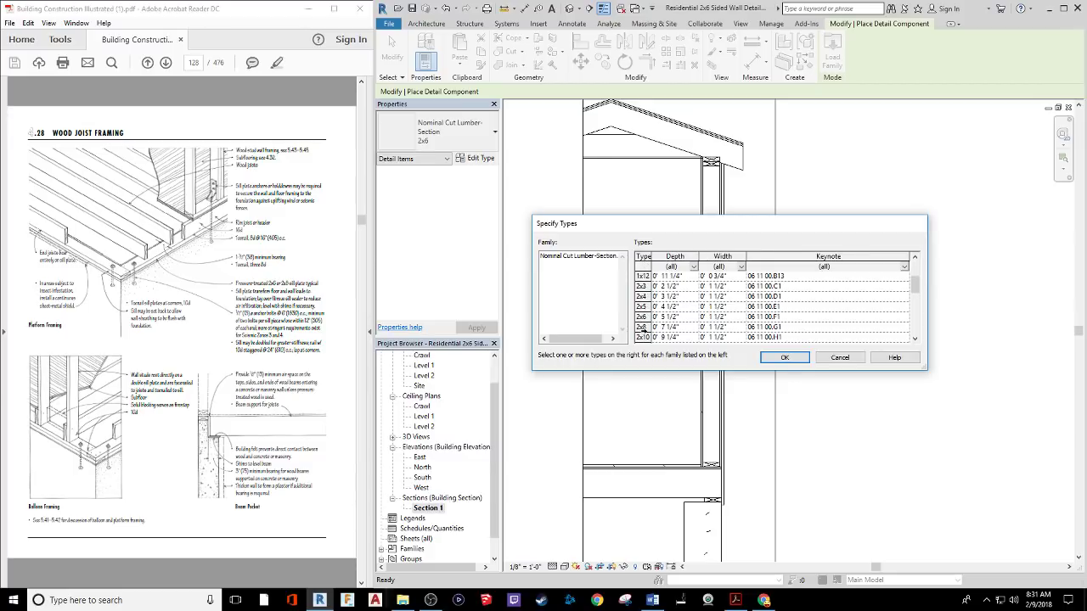
{"action": "left_click", "coordinate": [643, 316]}
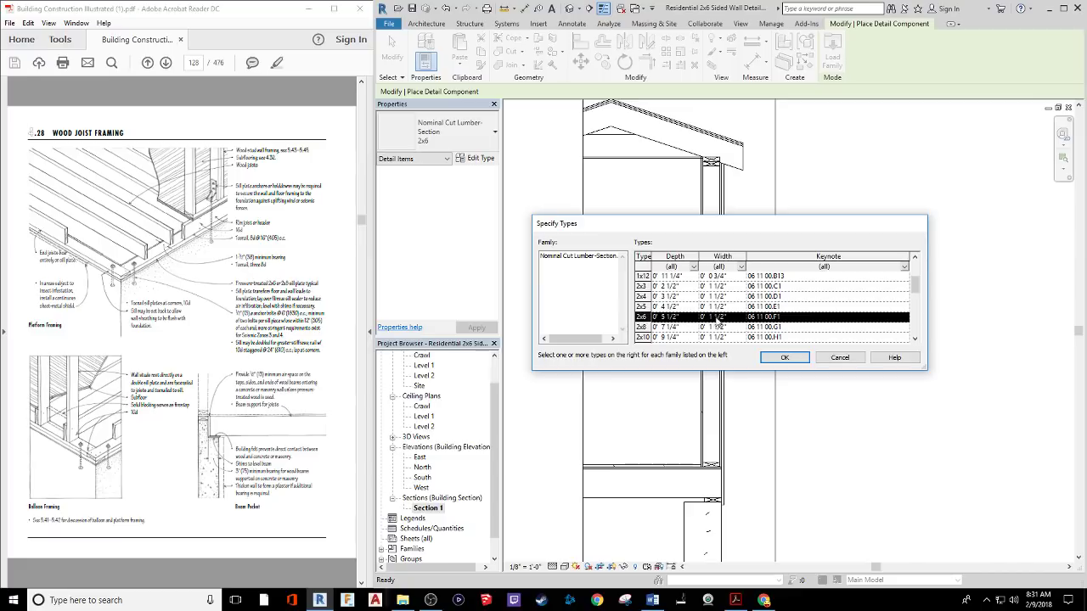
Place two 2x6 lumber detail components stacked at the bottom of the wall.
{"action": "left_click", "coordinate": [784, 357]}
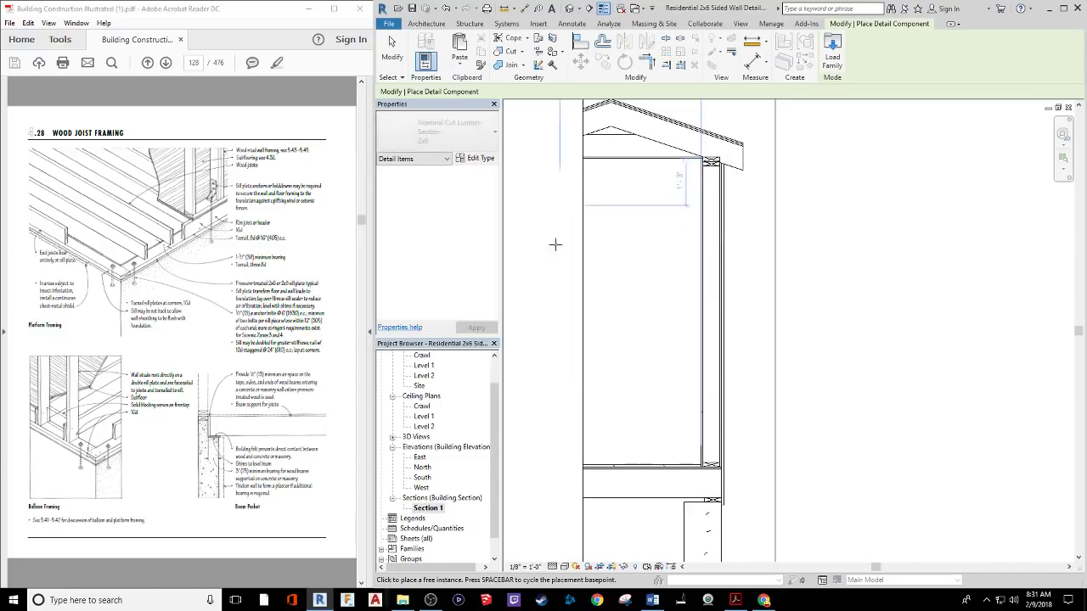
{"action": "left_click", "coordinate": [486, 140]}
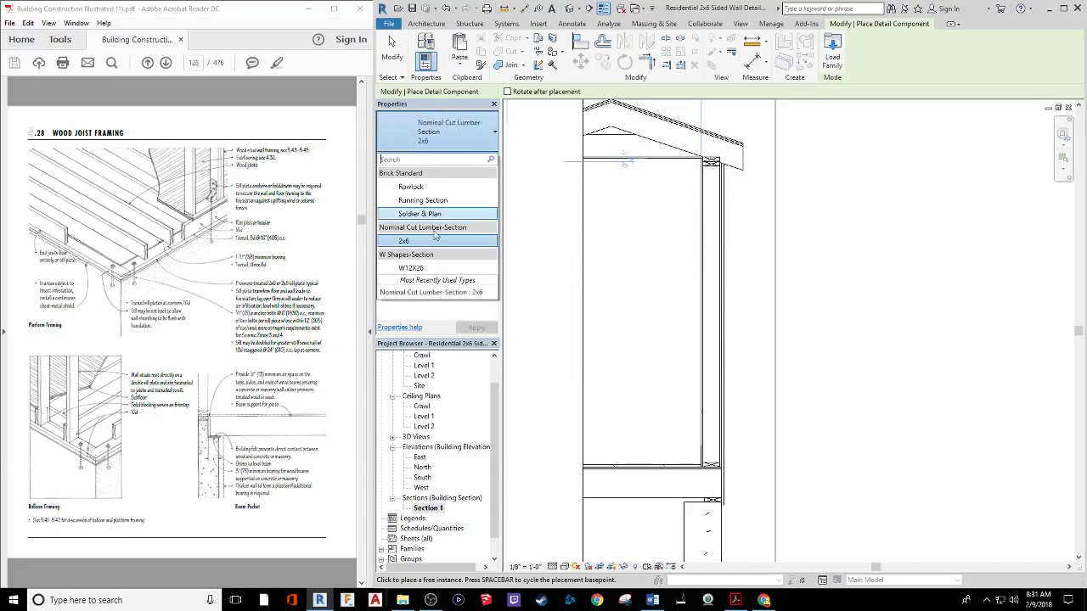
{"action": "left_click", "coordinate": [436, 241]}
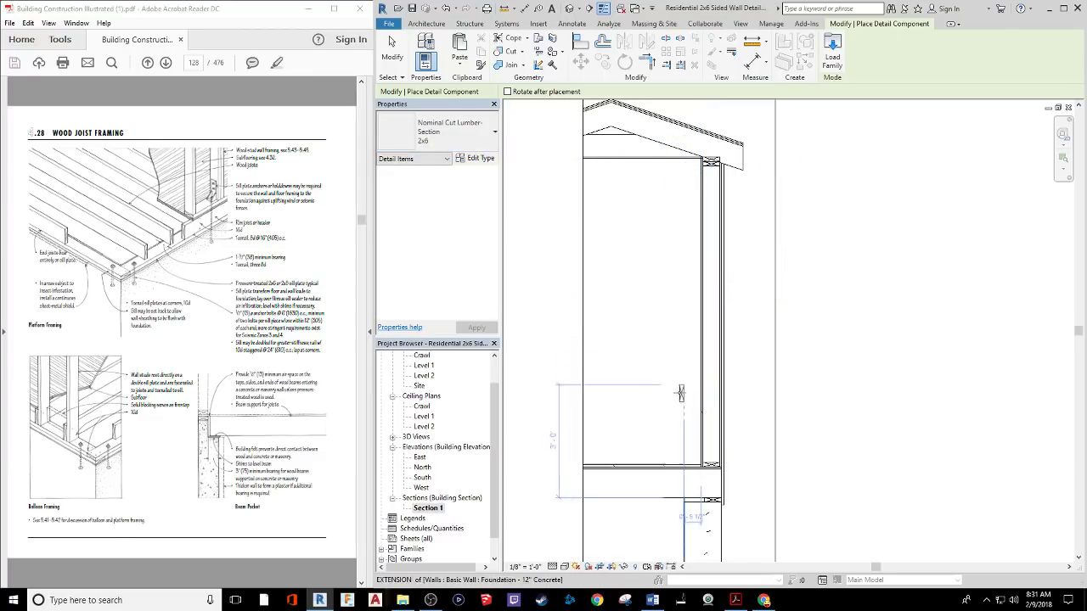
{"action": "middle_click_drag", "start_coordinate": [686, 446], "coordinate": [615, 331]}
{"action": "scroll", "coordinate": [612, 332], "scroll_direction": "up", "scroll_amount": 8}
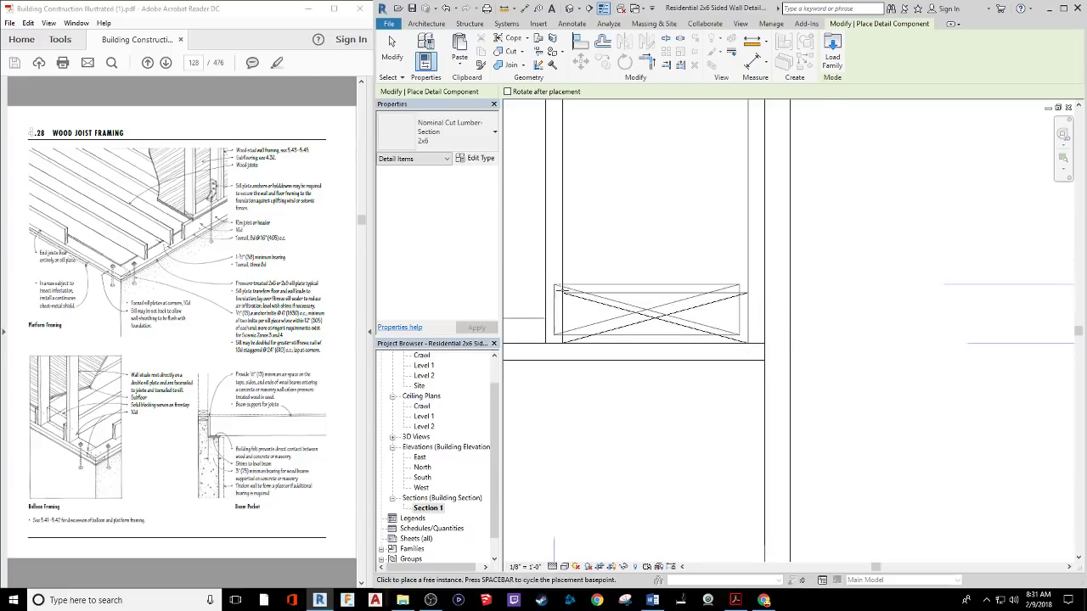
{"action": "left_click", "coordinate": [564, 293]}
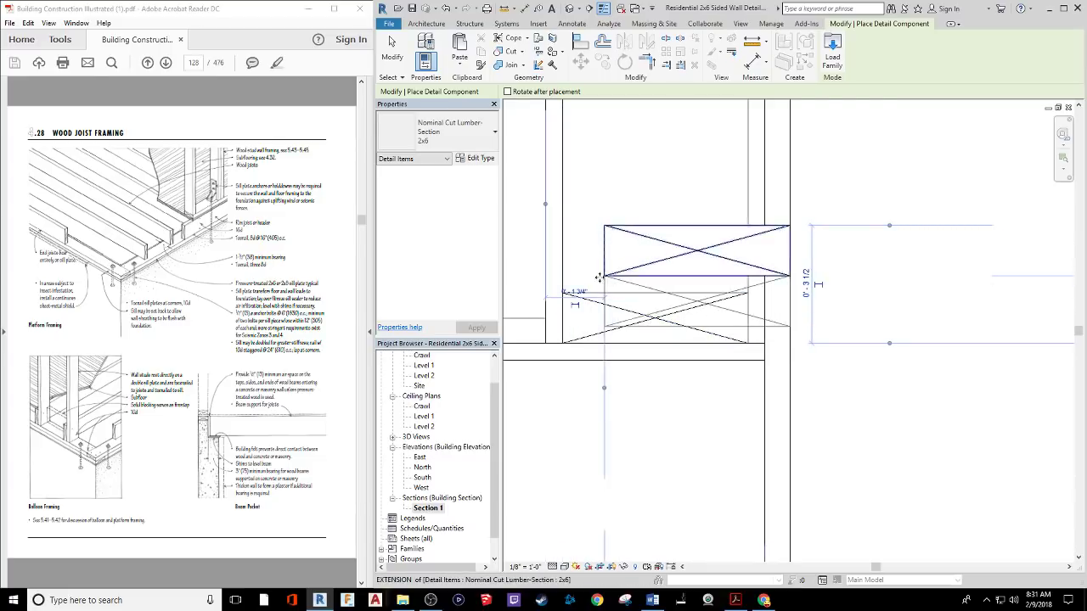
{"action": "left_click", "coordinate": [600, 274]}
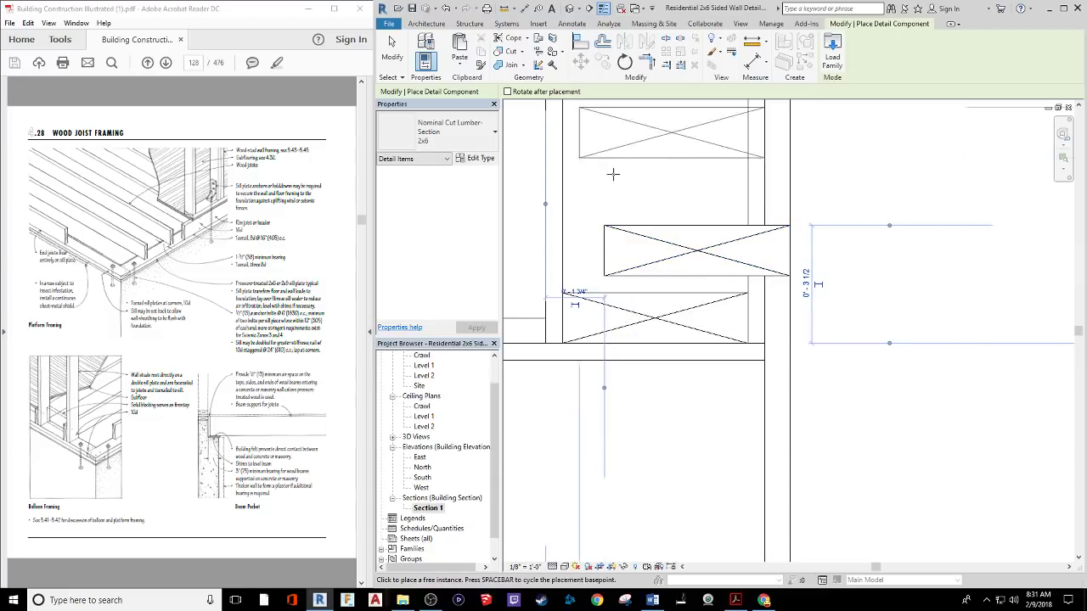
{"action": "key", "text": "Escape"}
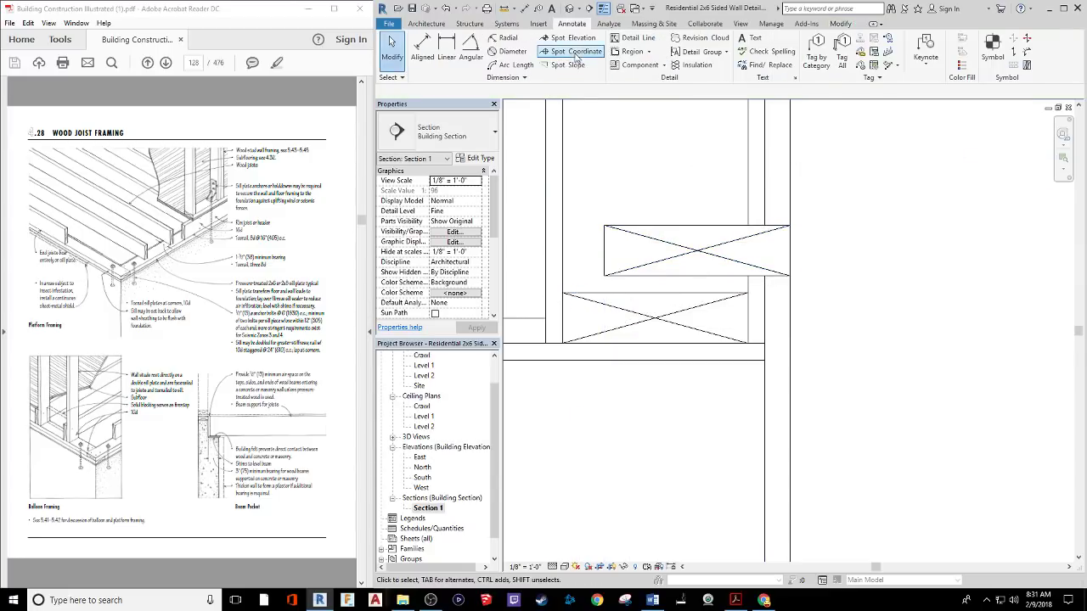
Move the upper 2x6 higher up the wall using MV.
{"action": "left_click", "coordinate": [633, 227]}
{"action": "key", "text": "m"}
{"action": "key", "text": "v"}
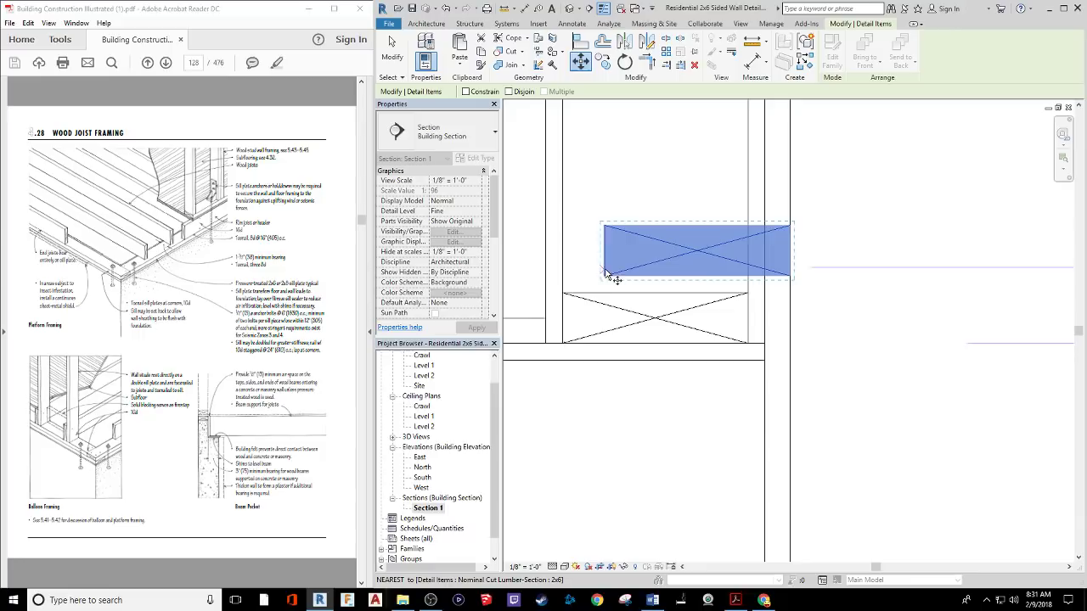
{"action": "left_click", "coordinate": [604, 276]}
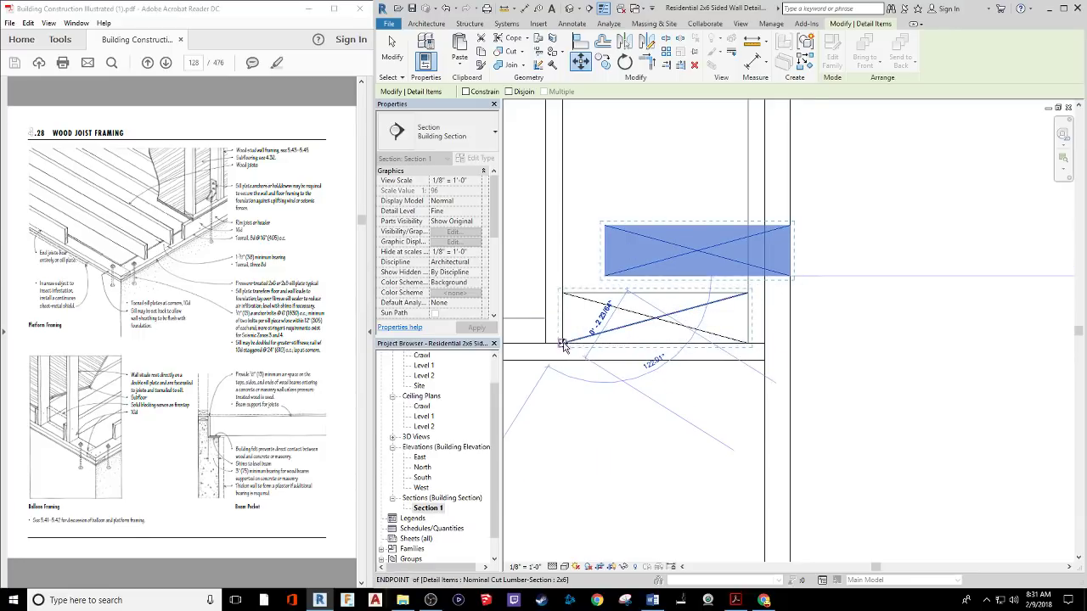
{"action": "left_click", "coordinate": [615, 210]}
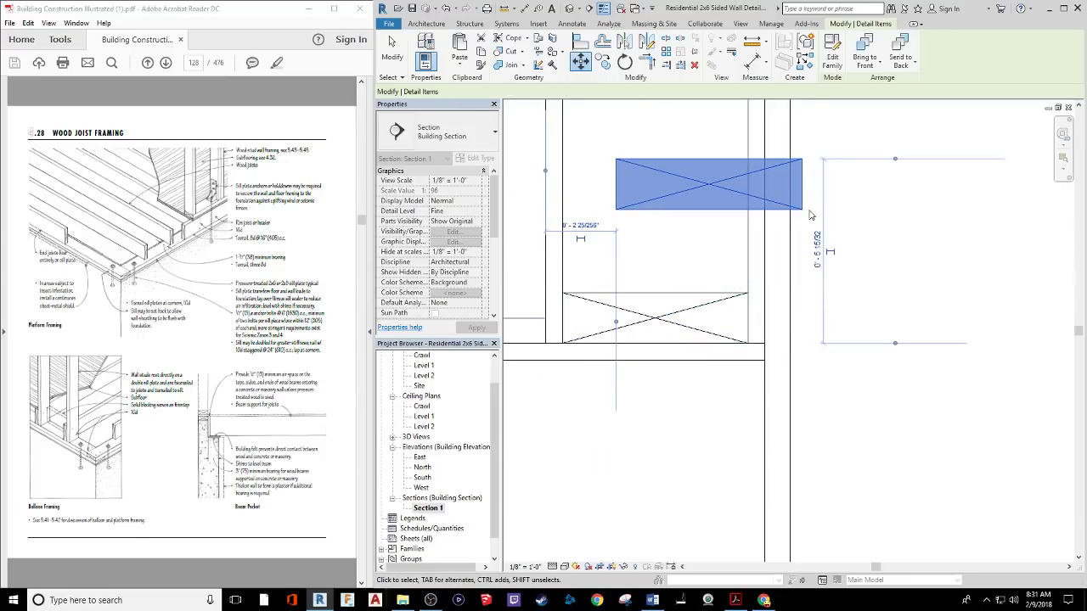
Move the 2x6 again to a new spot beside the wall.
{"action": "left_click", "coordinate": [580, 60]}
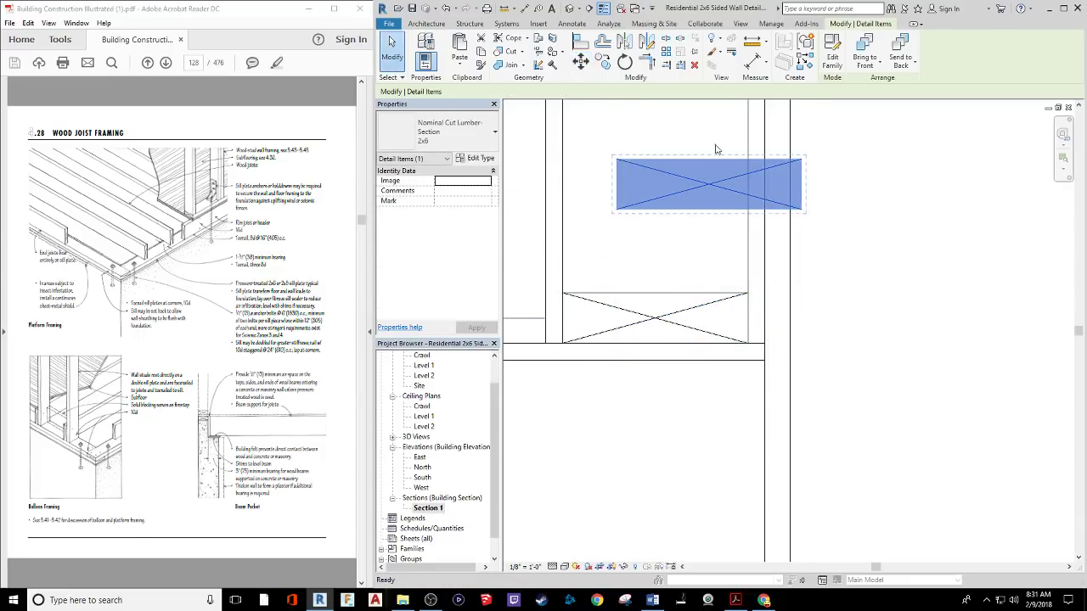
{"action": "left_click", "coordinate": [801, 210]}
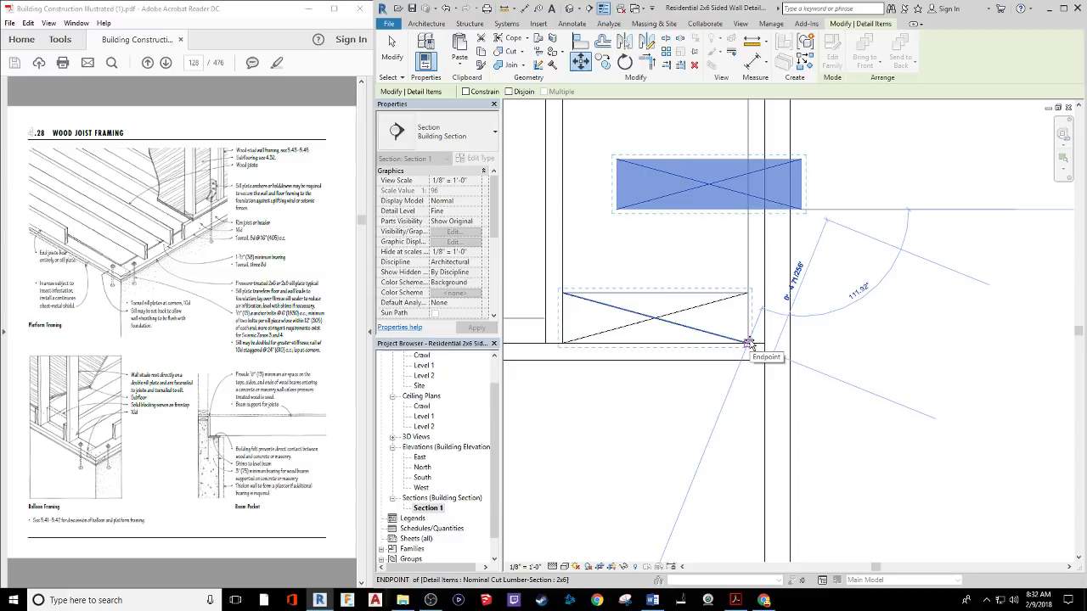
{"action": "scroll", "coordinate": [748, 343], "scroll_direction": "down", "scroll_amount": 2}
{"action": "middle_click_drag", "start_coordinate": [976, 365], "coordinate": [745, 243]}
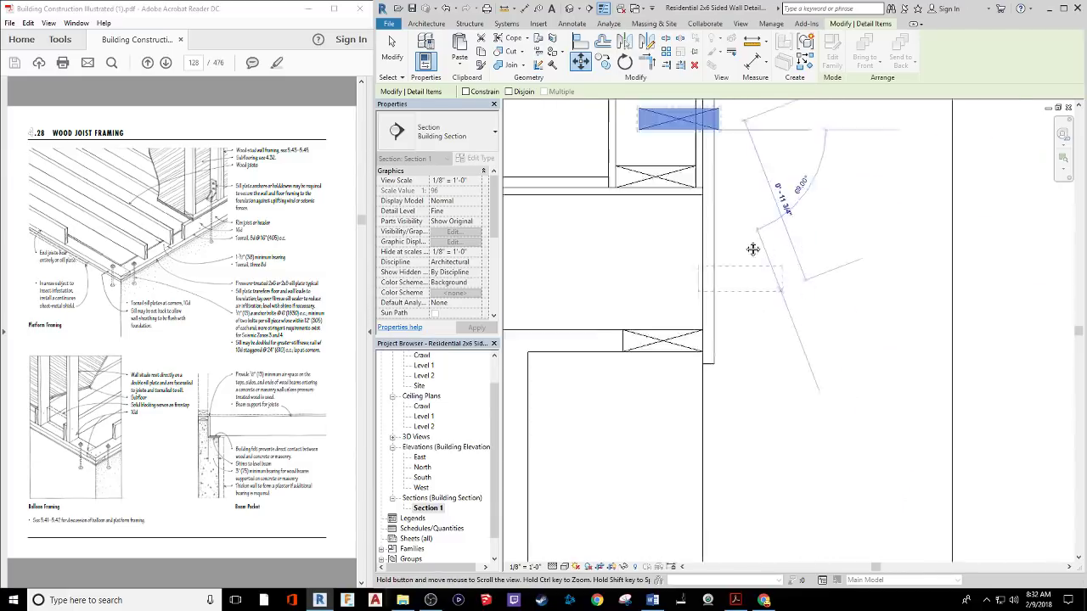
{"action": "left_click", "coordinate": [781, 374]}
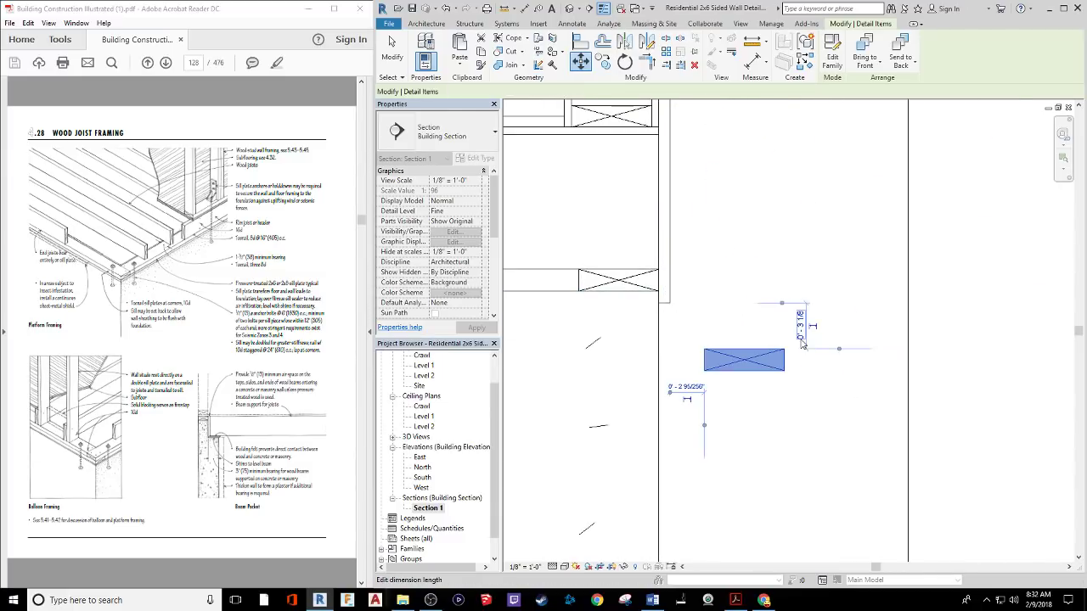
{"action": "left_click", "coordinate": [582, 61]}
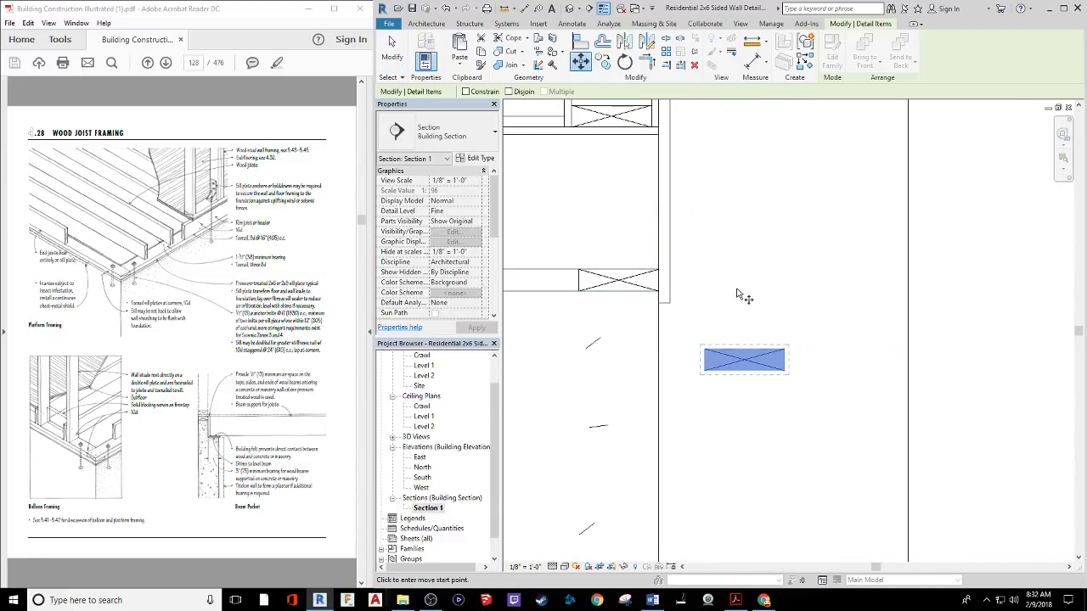
{"action": "left_click", "coordinate": [786, 350]}
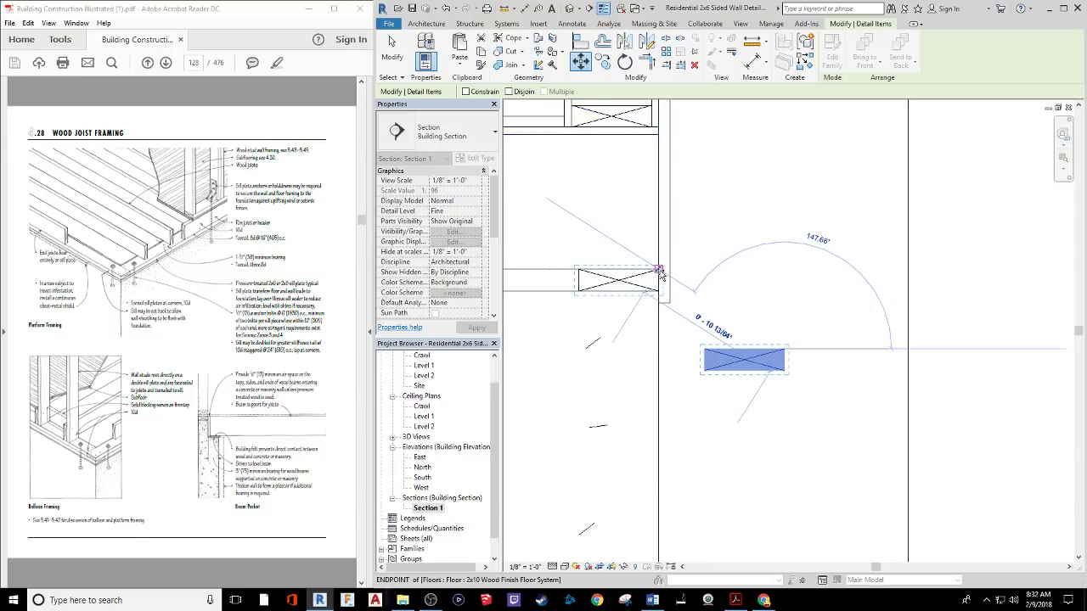
{"action": "middle_click_drag", "start_coordinate": [549, 280], "coordinate": [715, 310]}
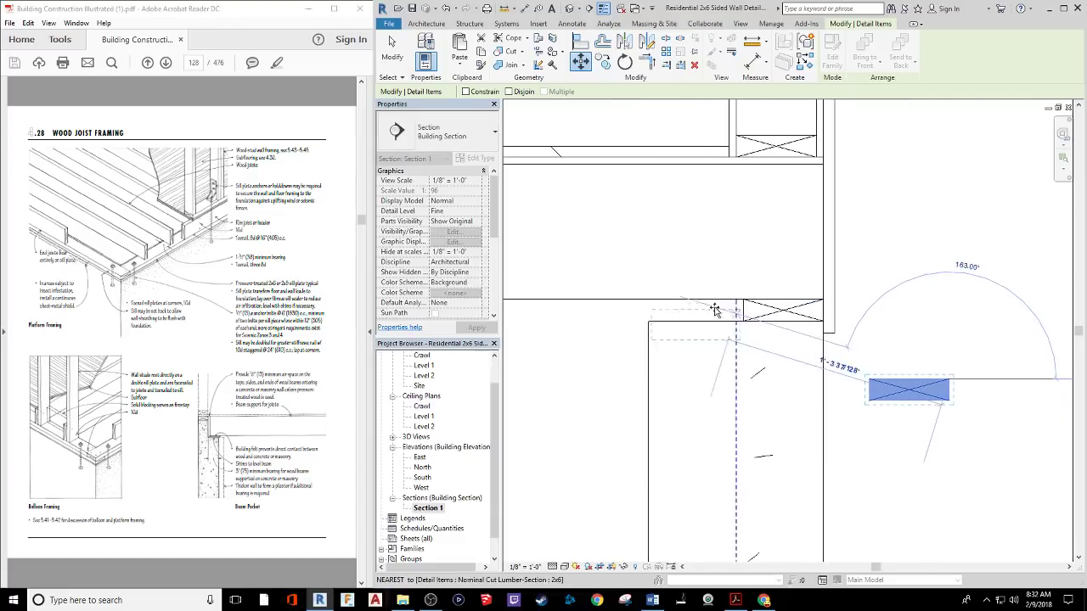
Cancel the move and delete the stray 2x6 beside the wall.
{"action": "key", "text": "Escape"}
{"action": "key", "text": "Escape"}
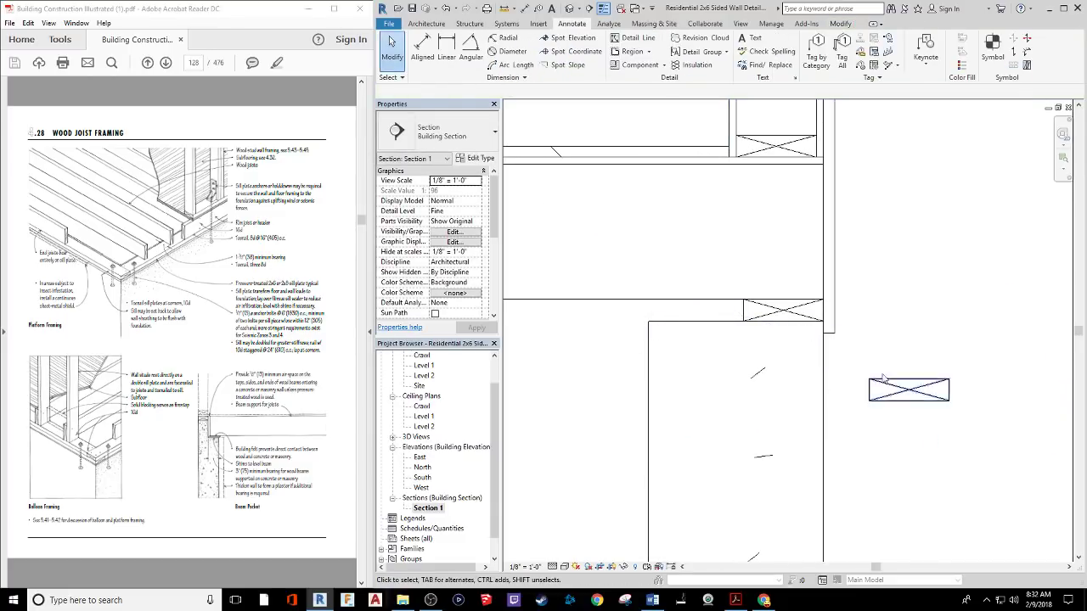
{"action": "left_click", "coordinate": [895, 391]}
{"action": "key", "text": "Delete"}
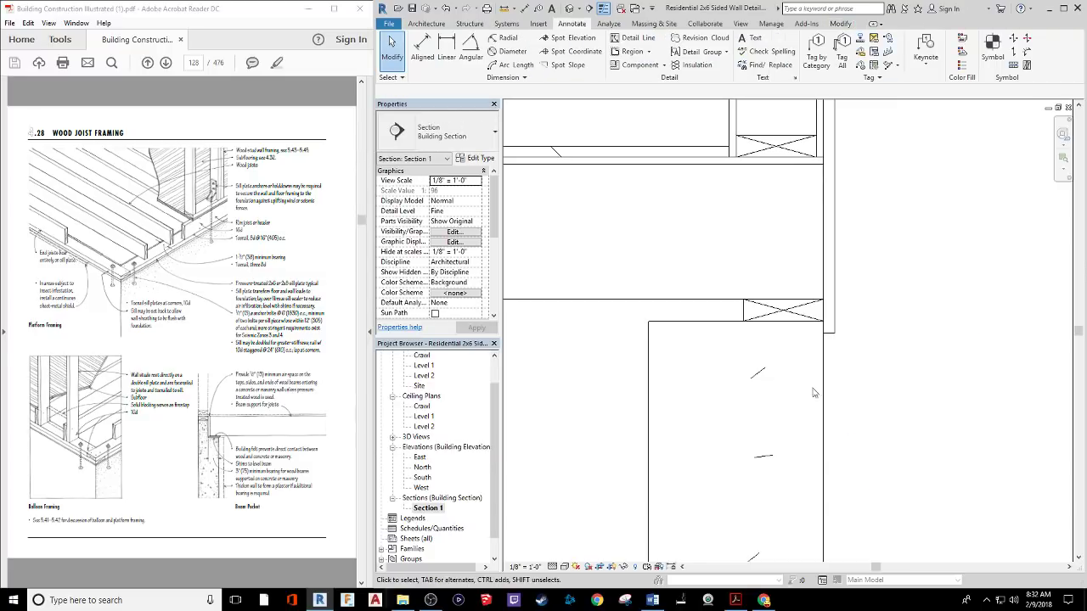
Check the 2x6 lumber's Bring to Front / Send to Back options, deselect, and view the wall top.
{"action": "left_click", "coordinate": [671, 317]}
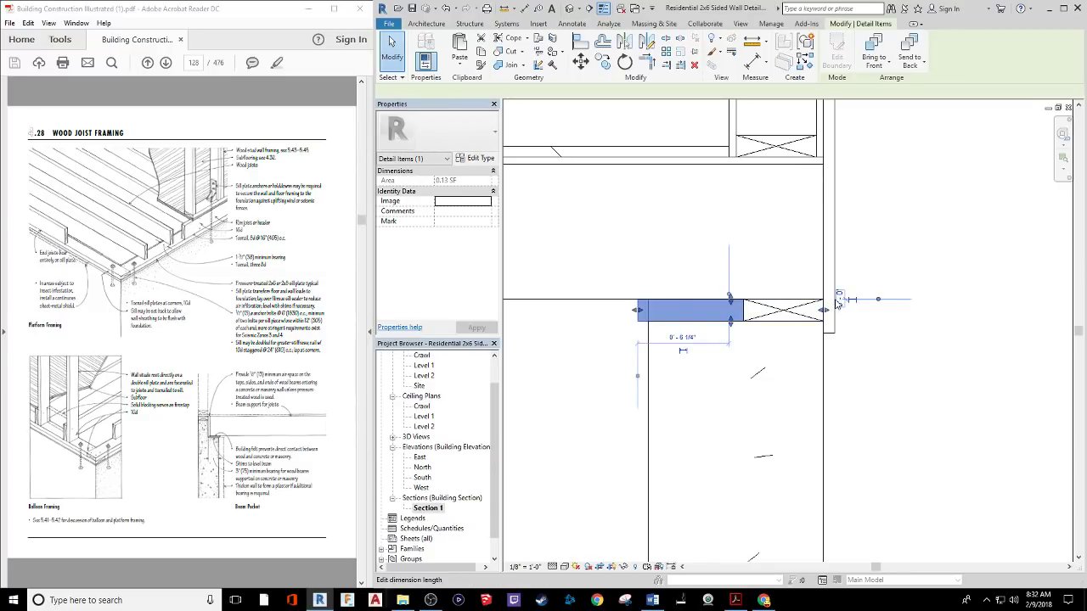
{"action": "scroll", "coordinate": [832, 303], "scroll_direction": "up", "scroll_amount": 2}
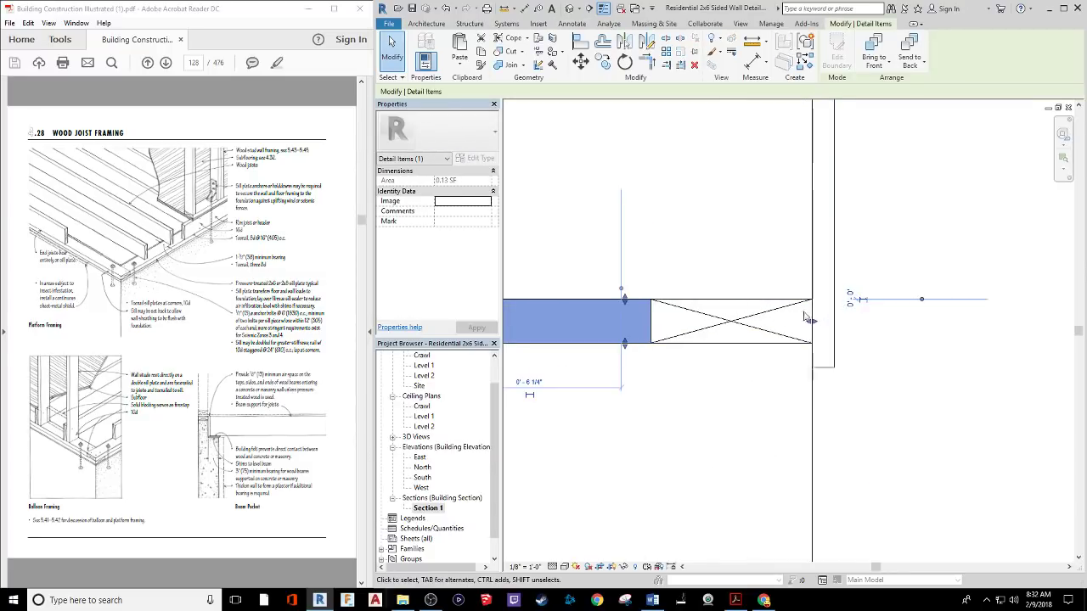
{"action": "left_click", "coordinate": [889, 66]}
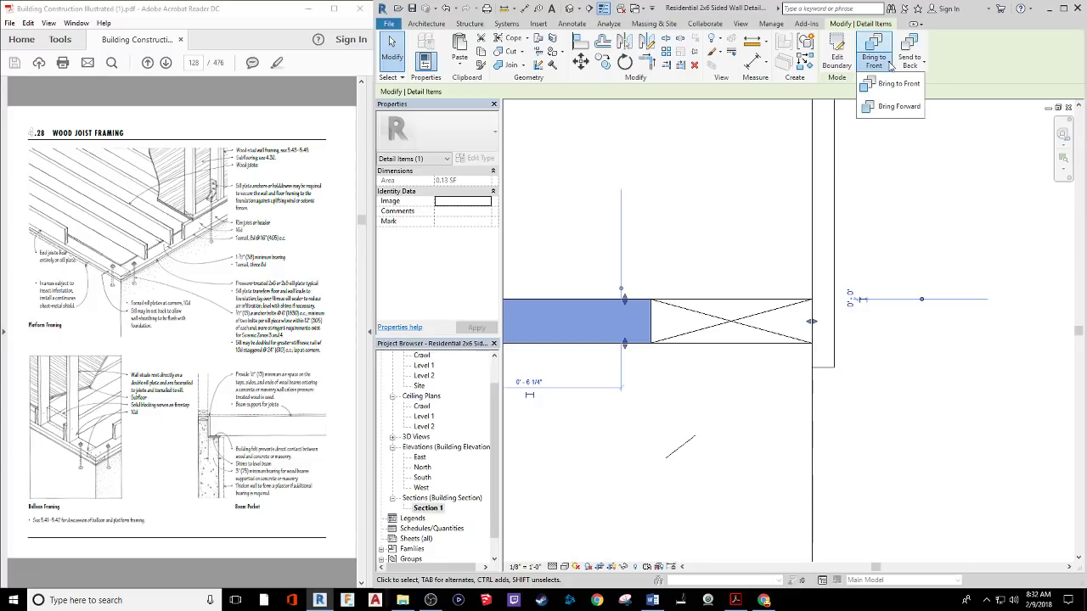
{"action": "left_click", "coordinate": [925, 69]}
{"action": "left_click", "coordinate": [925, 70]}
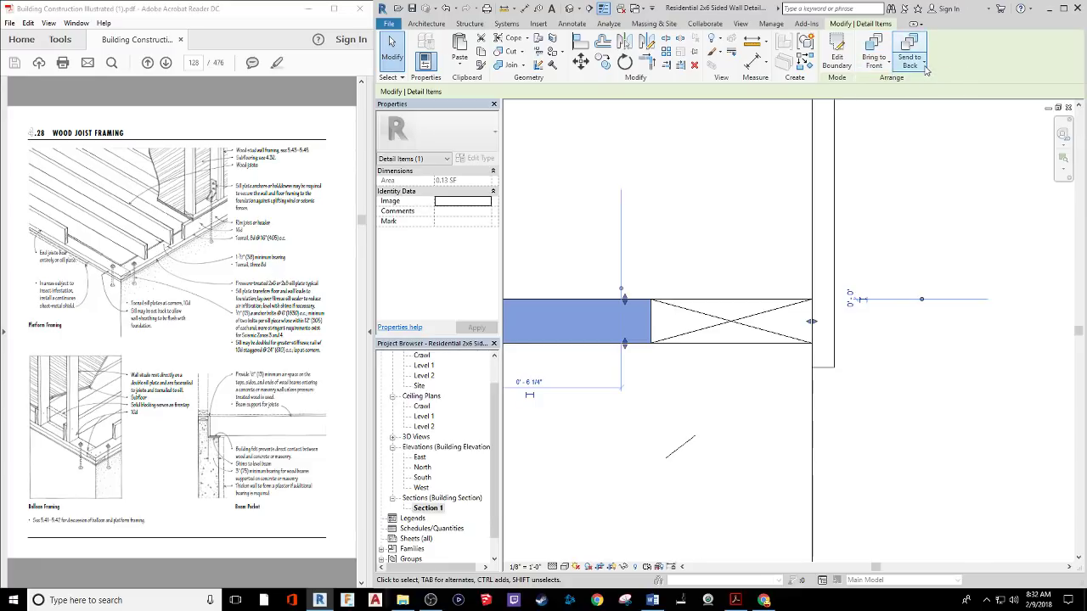
{"action": "left_click", "coordinate": [901, 248]}
{"action": "scroll", "coordinate": [907, 249], "scroll_direction": "down", "scroll_amount": 5}
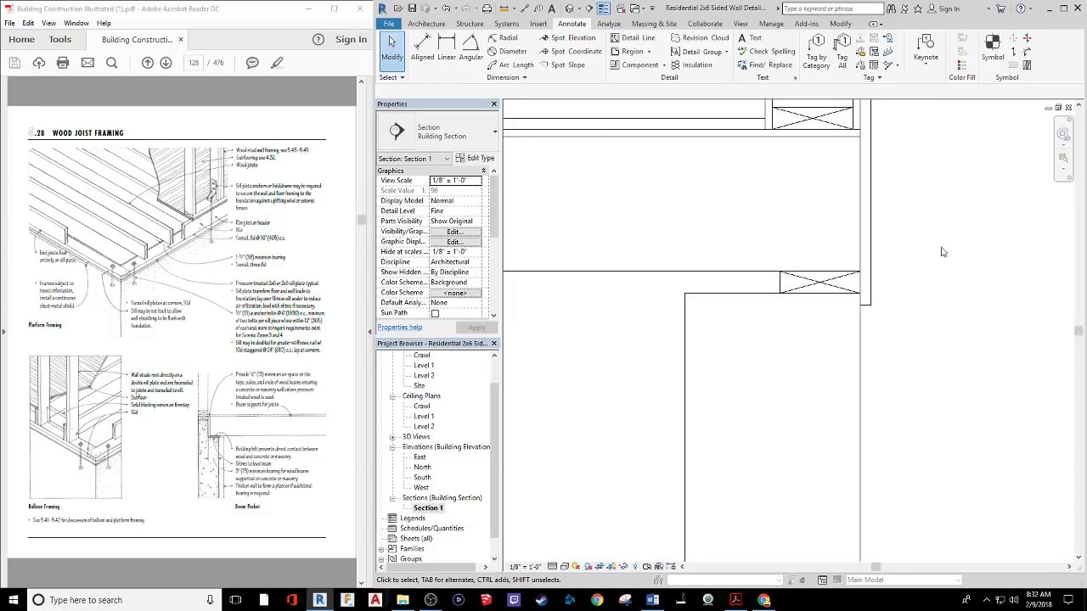
{"action": "middle_click_drag", "start_coordinate": [943, 306], "coordinate": [870, 306]}
Use Create Similar on the 2x6 top plate to place a second 2x6 just above it.
{"action": "scroll", "coordinate": [803, 192], "scroll_direction": "up", "scroll_amount": 4}
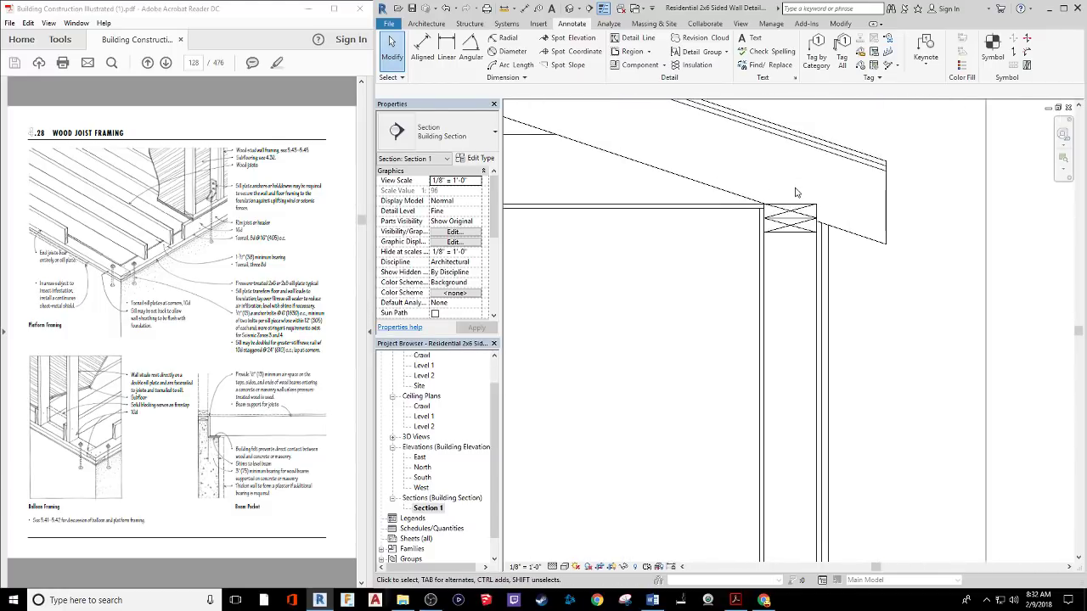
{"action": "left_click", "coordinate": [798, 237]}
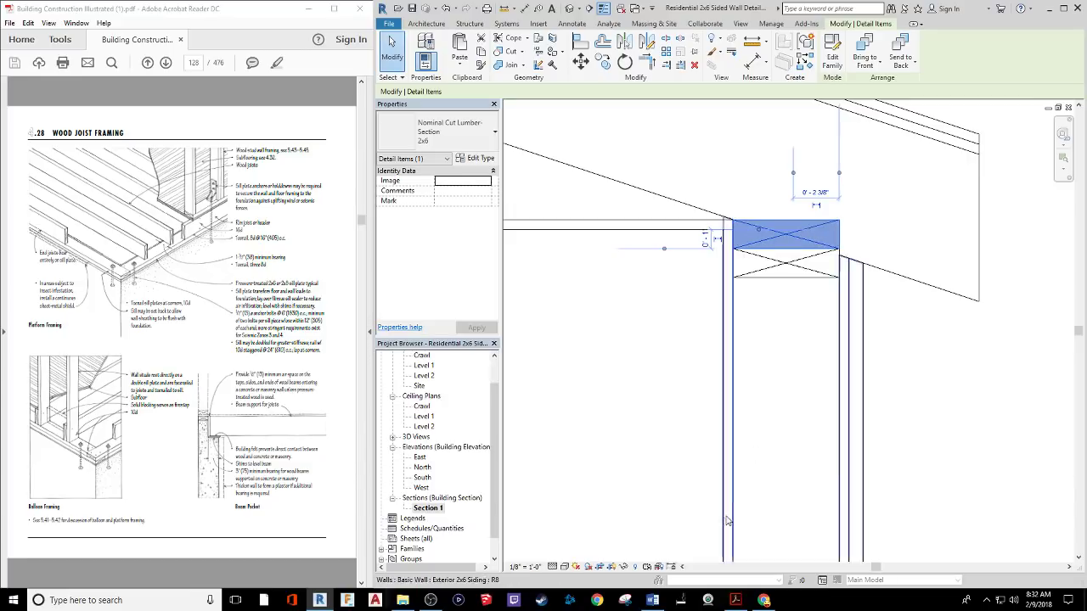
{"action": "right_click", "coordinate": [807, 232]}
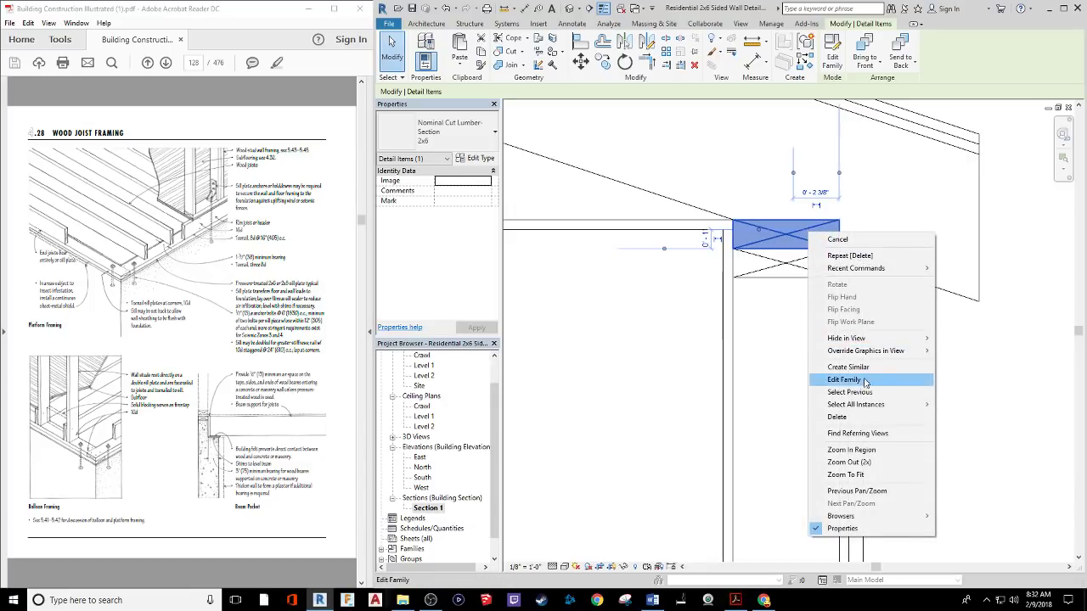
{"action": "left_click", "coordinate": [848, 367]}
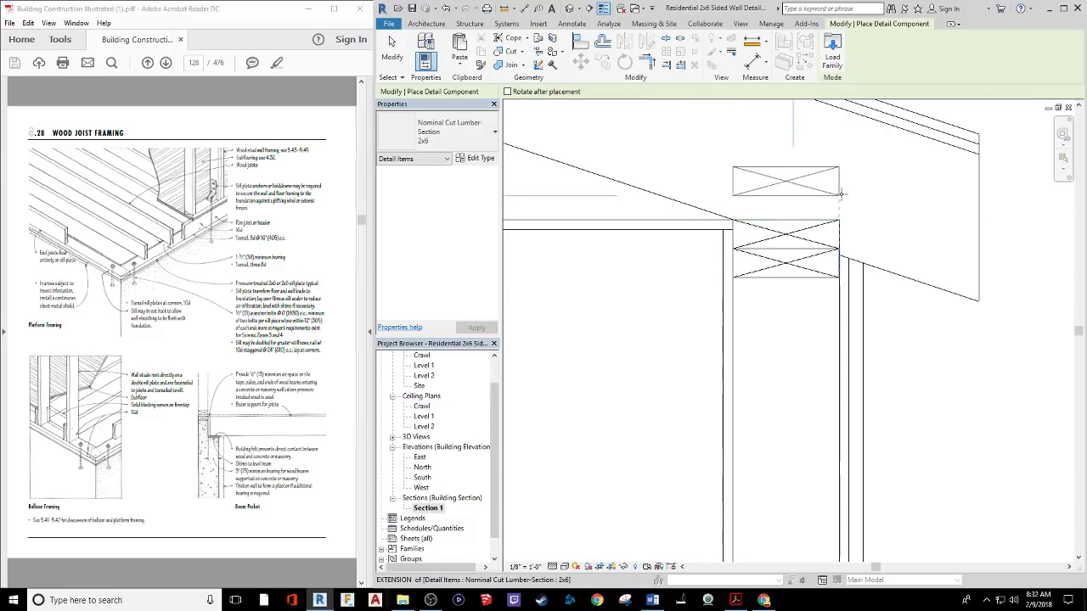
{"action": "left_click", "coordinate": [839, 201]}
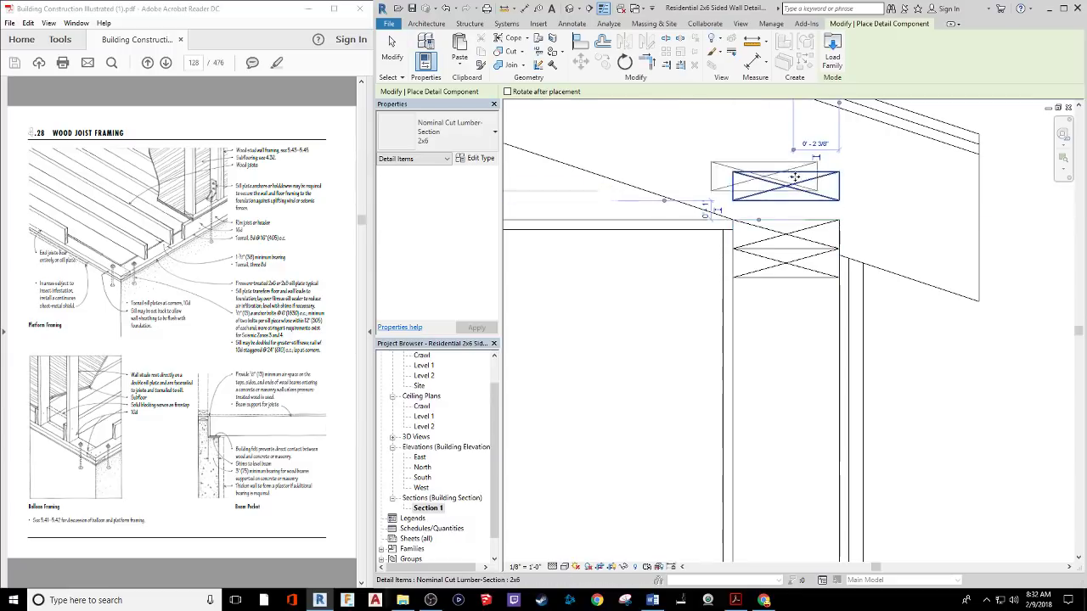
{"action": "key", "text": "Escape"}
Start moving the new 2x6 from its corner, then cancel the move and clear the selection.
{"action": "left_click", "coordinate": [789, 180]}
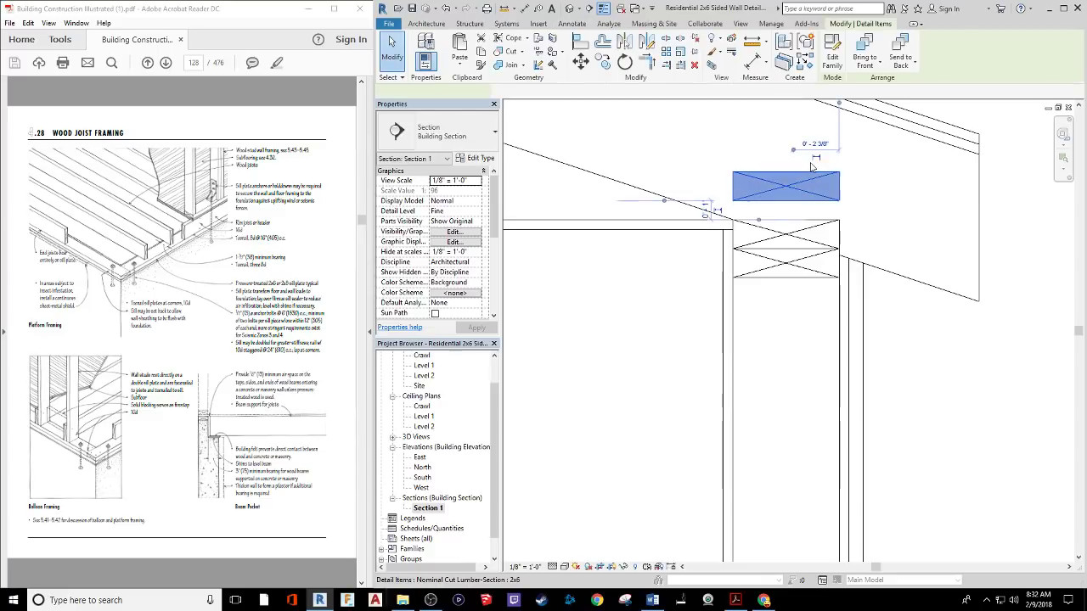
{"action": "left_click", "coordinate": [580, 62]}
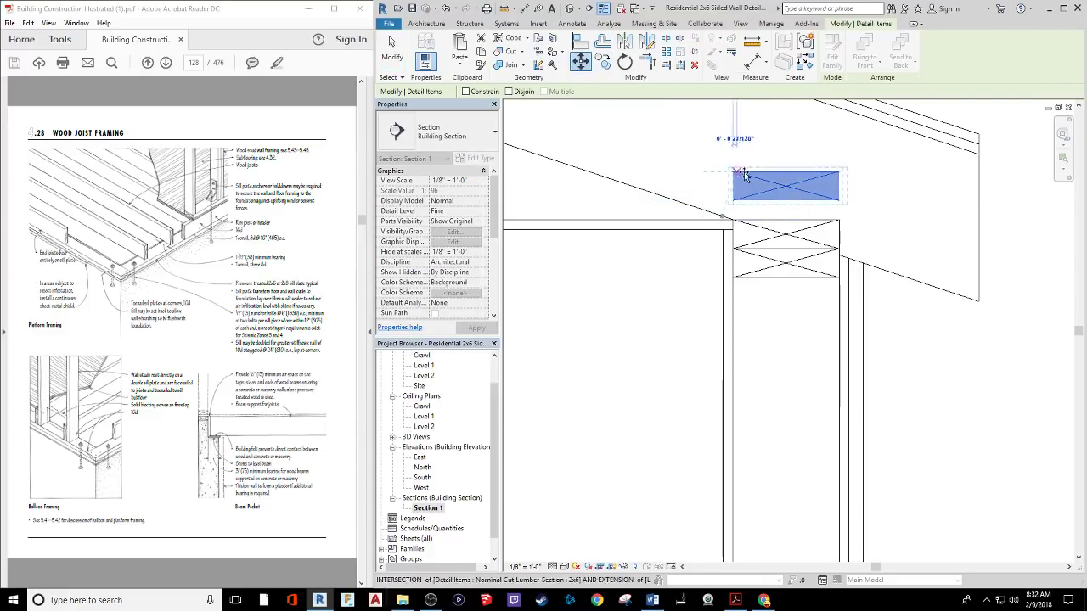
{"action": "left_click", "coordinate": [743, 175]}
{"action": "scroll", "coordinate": [743, 174], "scroll_direction": "up", "scroll_amount": 4}
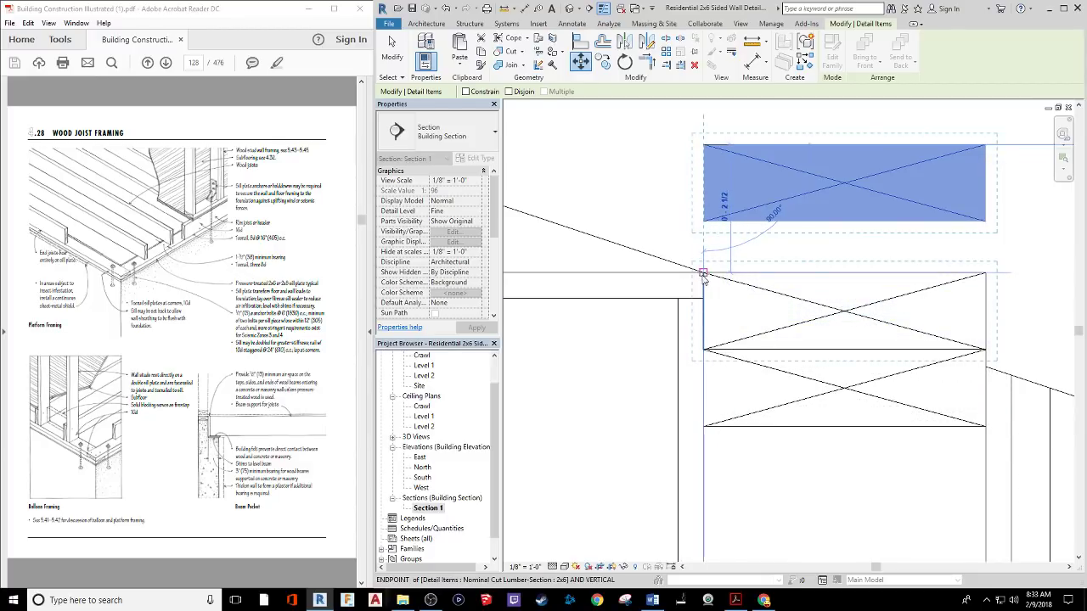
{"action": "key", "text": "Escape"}
{"action": "key", "text": "Escape"}
{"action": "left_click", "coordinate": [769, 162]}
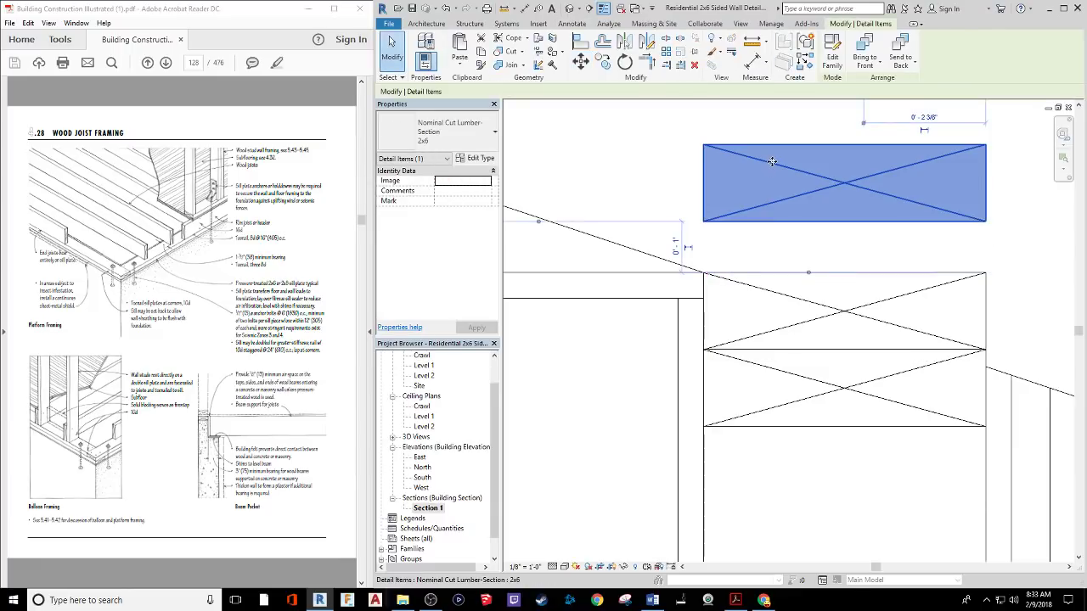
{"action": "key", "text": "Escape"}
{"action": "scroll", "coordinate": [775, 170], "scroll_direction": "down", "scroll_amount": 2}
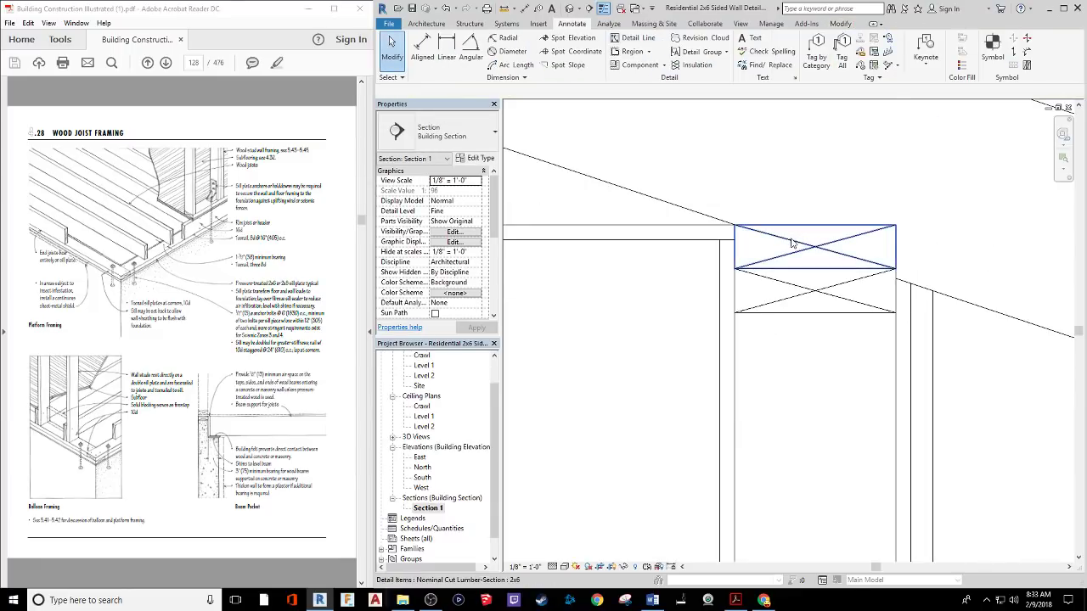
{"action": "left_click", "coordinate": [791, 243]}
{"action": "left_click", "coordinate": [800, 290], "text": "ctrl"}
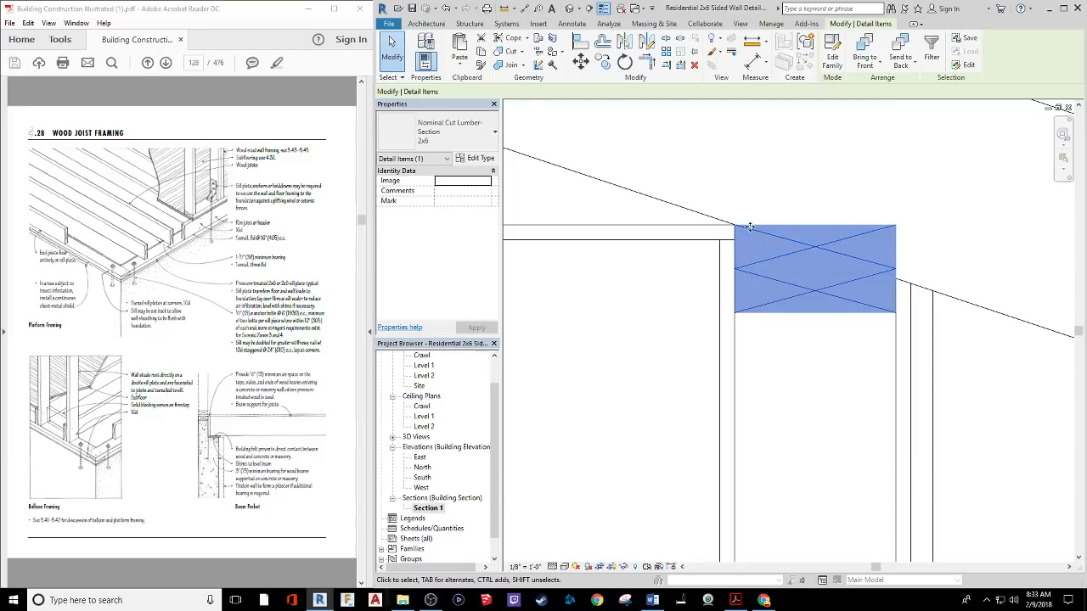
{"action": "scroll", "coordinate": [766, 228], "scroll_direction": "down", "scroll_amount": 4}
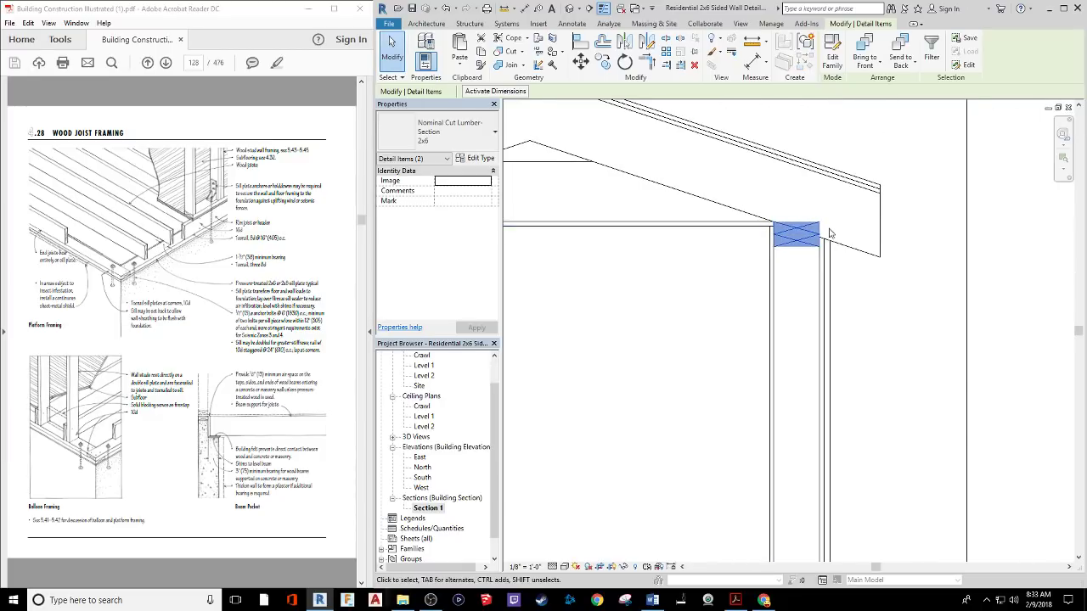
{"action": "scroll", "coordinate": [823, 228], "scroll_direction": "up", "scroll_amount": 4}
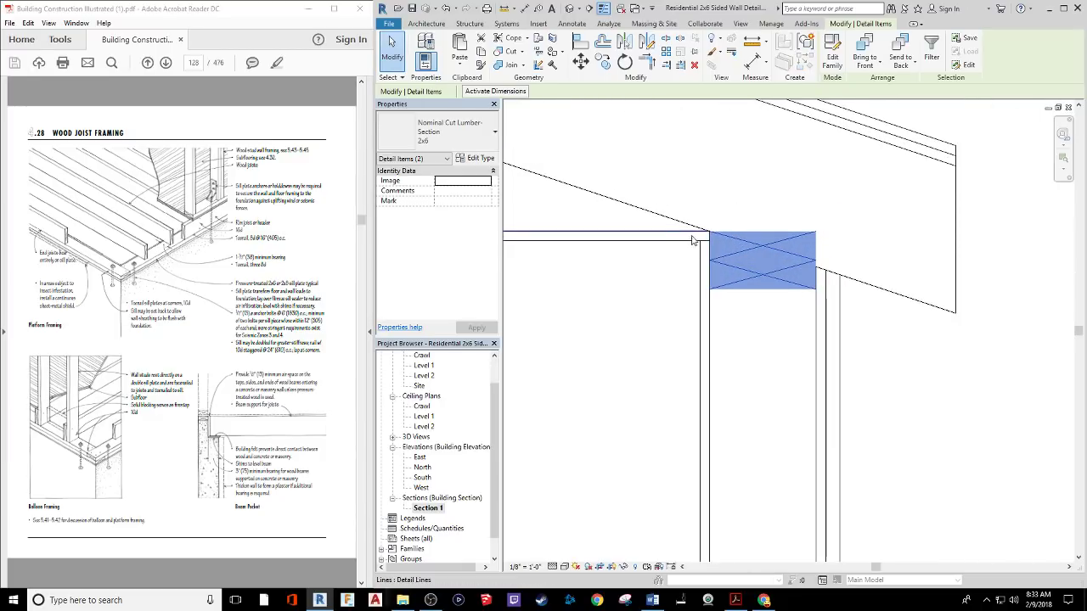
{"action": "scroll", "coordinate": [710, 231], "scroll_direction": "up", "scroll_amount": 3}
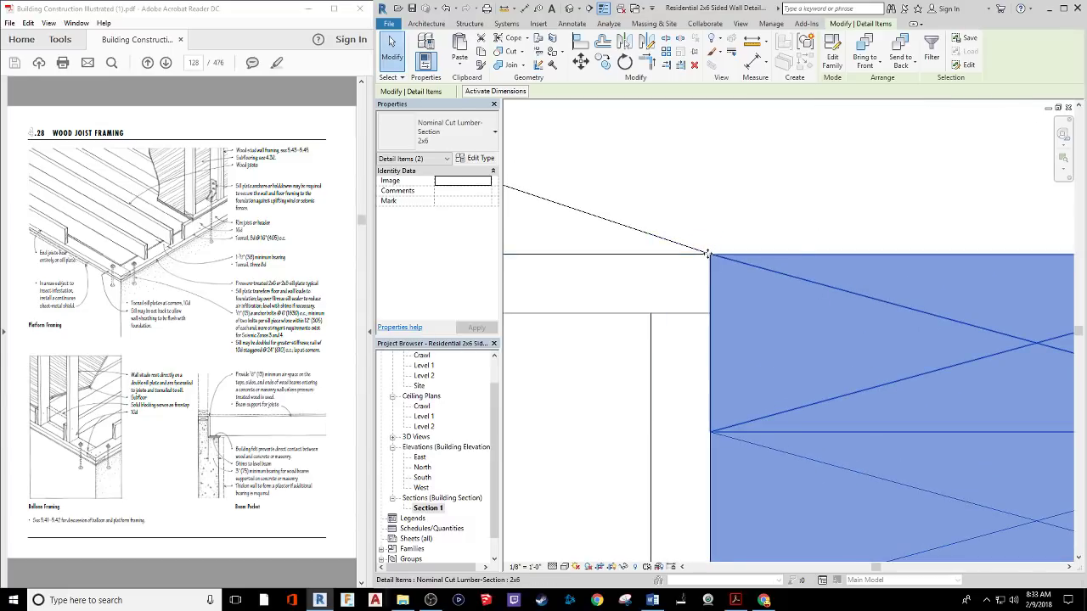
{"action": "scroll", "coordinate": [959, 238], "scroll_direction": "down", "scroll_amount": 4}
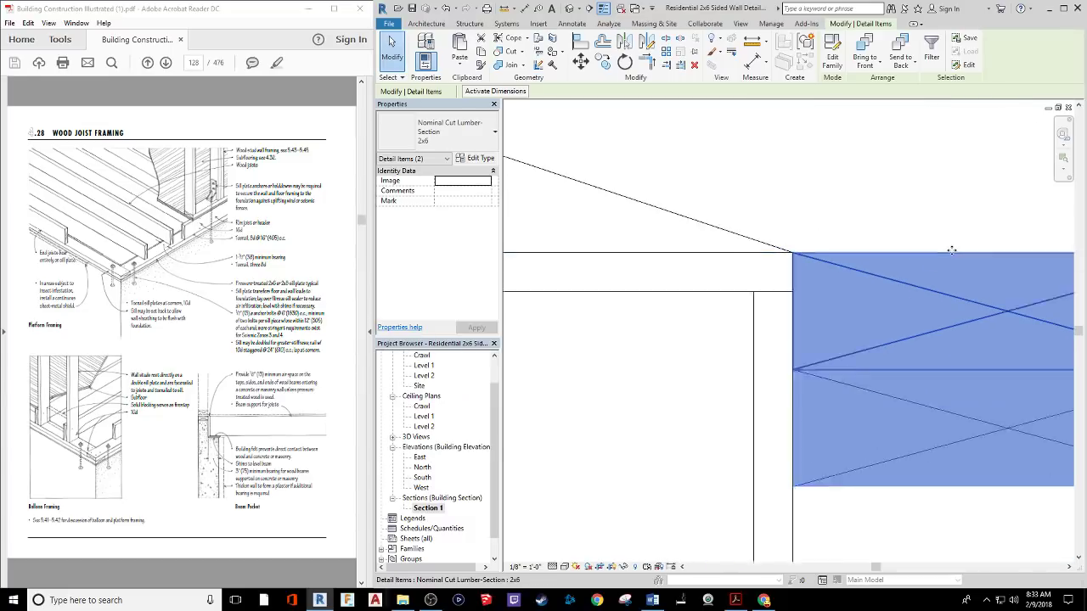
{"action": "middle_click_drag", "start_coordinate": [970, 224], "coordinate": [749, 205]}
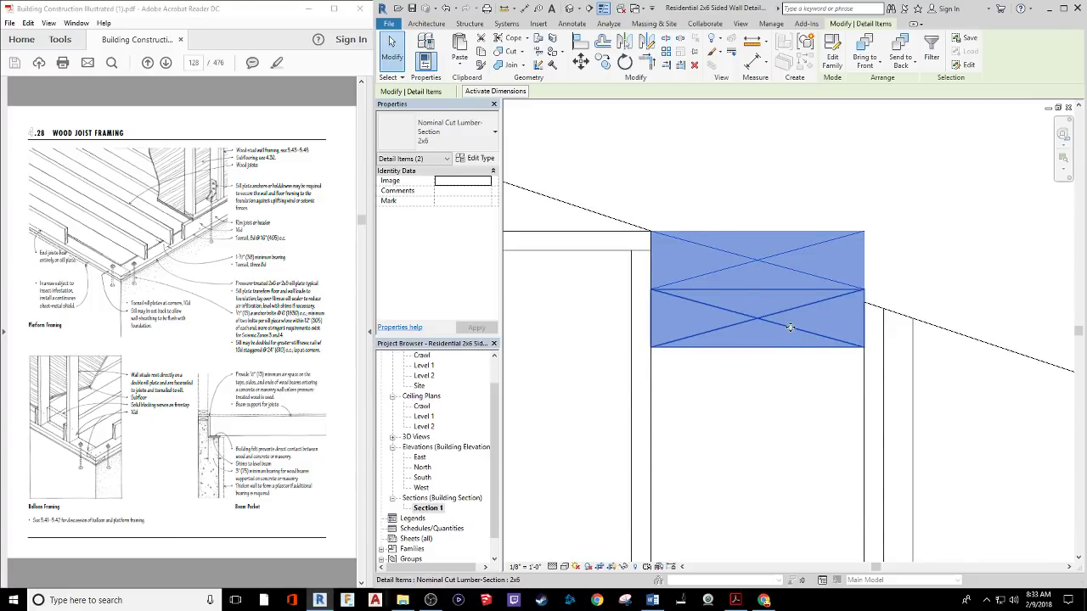
{"action": "scroll", "coordinate": [789, 242], "scroll_direction": "down", "scroll_amount": 5}
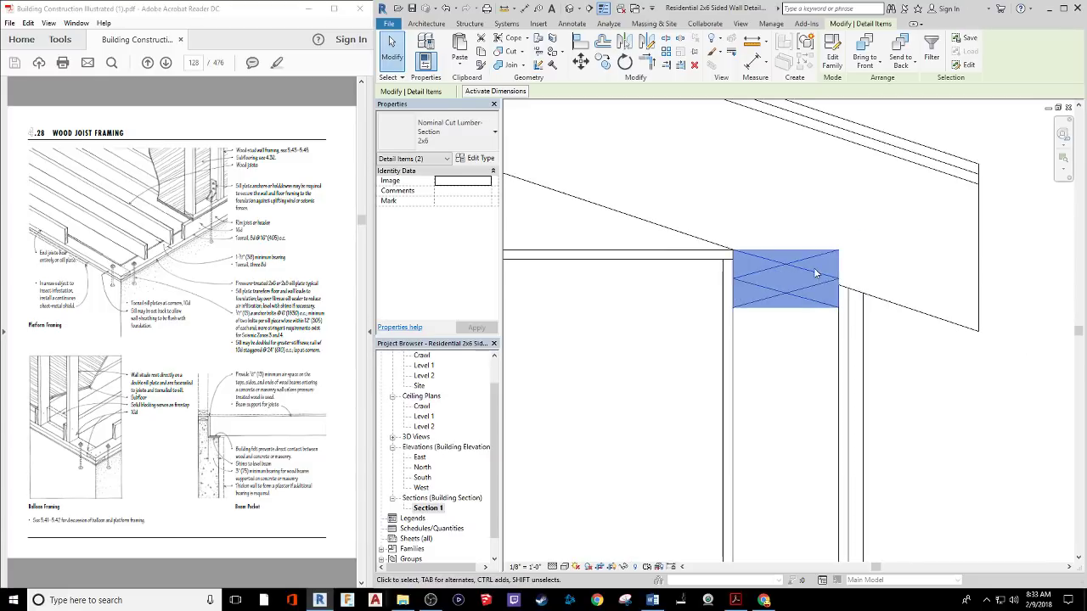
Deselect the two 2x6 plates and zoom out to show the wall from footing to sloped roof.
{"action": "left_click", "coordinate": [890, 375]}
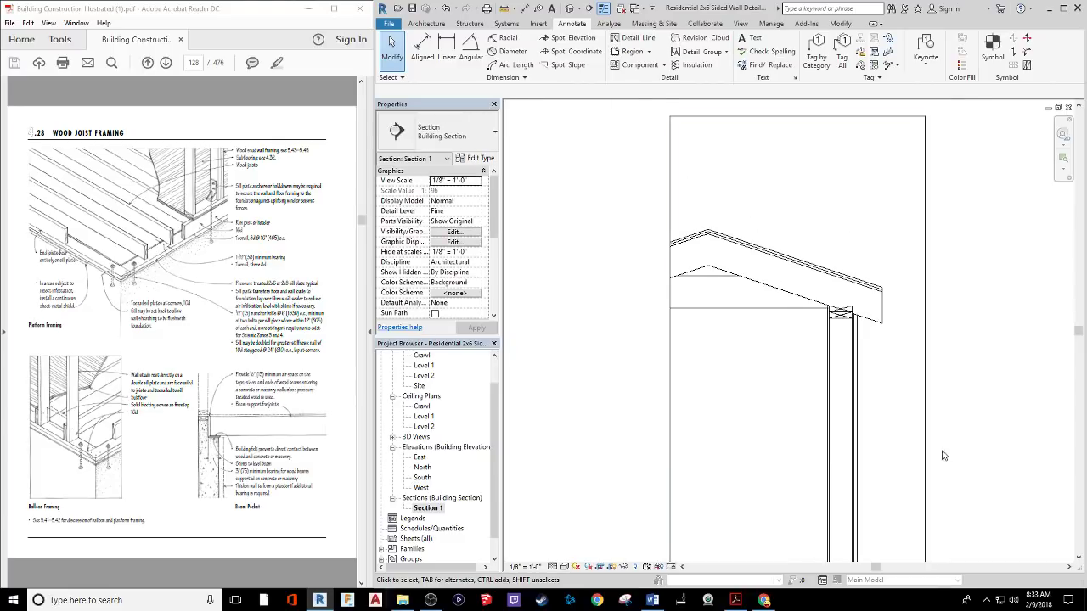
{"action": "scroll", "coordinate": [968, 433], "scroll_direction": "down", "scroll_amount": 5}
{"action": "scroll", "coordinate": [891, 327], "scroll_direction": "down", "scroll_amount": 2}
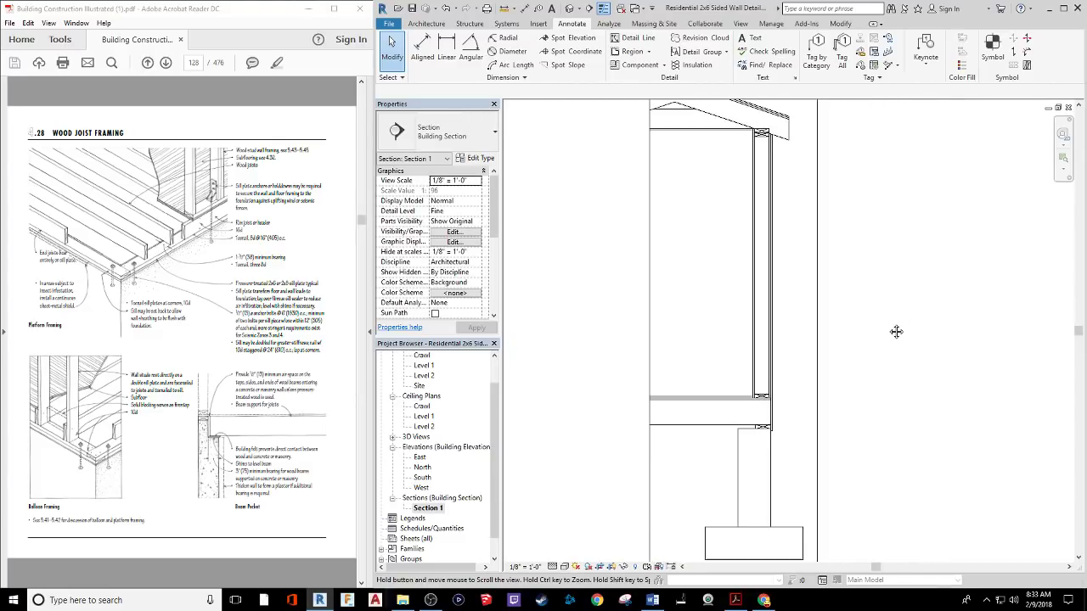
{"action": "scroll", "coordinate": [921, 340], "scroll_direction": "down", "scroll_amount": 2}
{"action": "scroll", "coordinate": [904, 352], "scroll_direction": "down", "scroll_amount": 1}
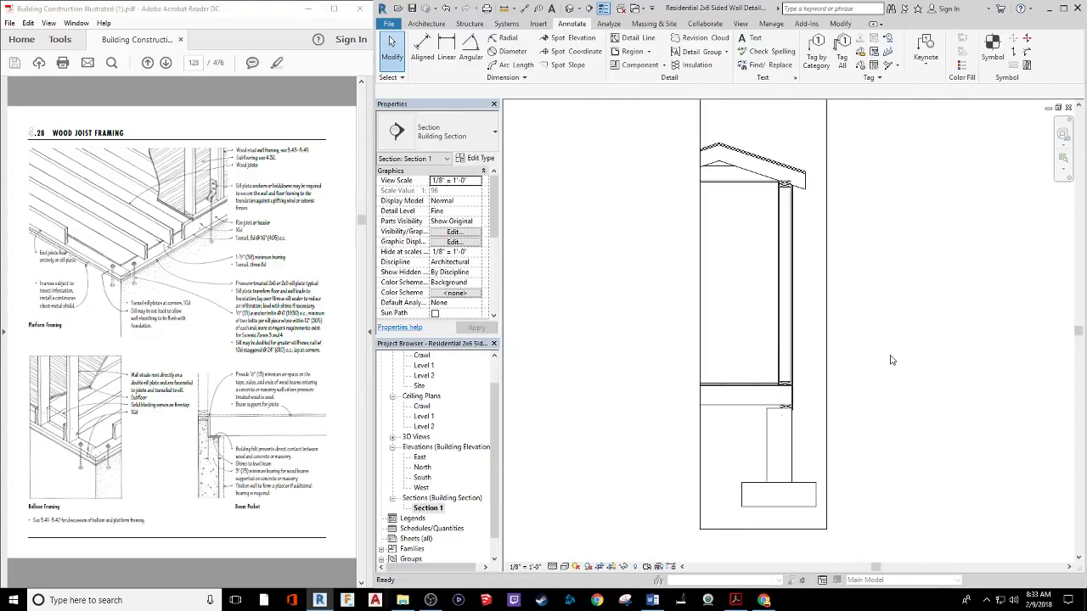